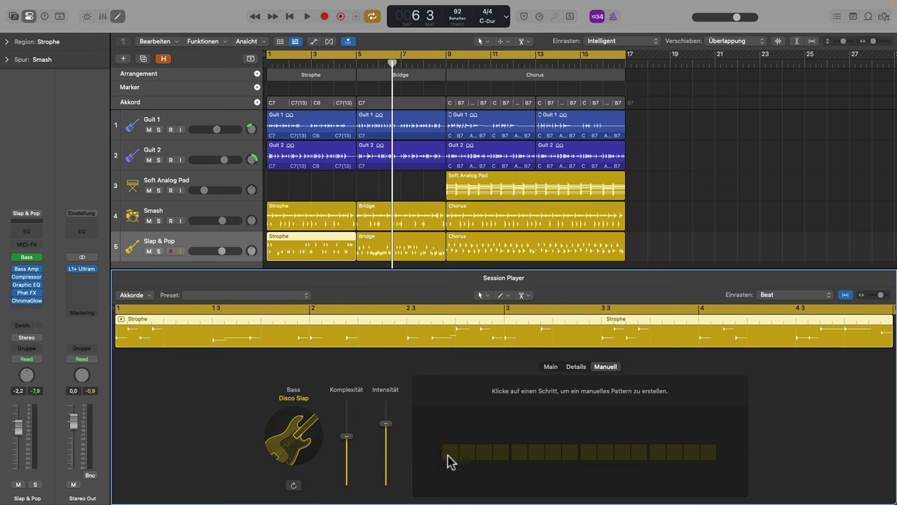
- Delete the Slap & Pop bass track together with its regions
mouse_move(445, 455)
mouse_down()
mouse_move(505, 459)
mouse_move(447, 457)
mouse_up()
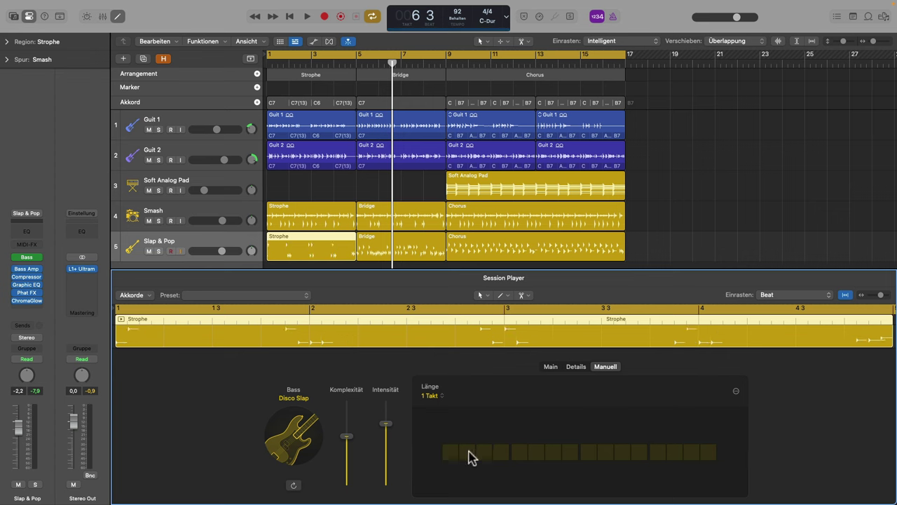
click(213, 248)
key(Delete)
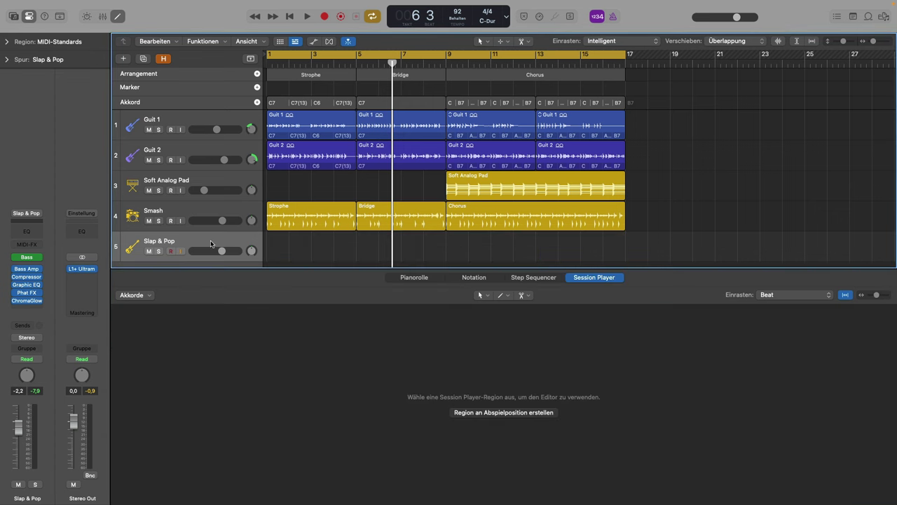
key(Delete)
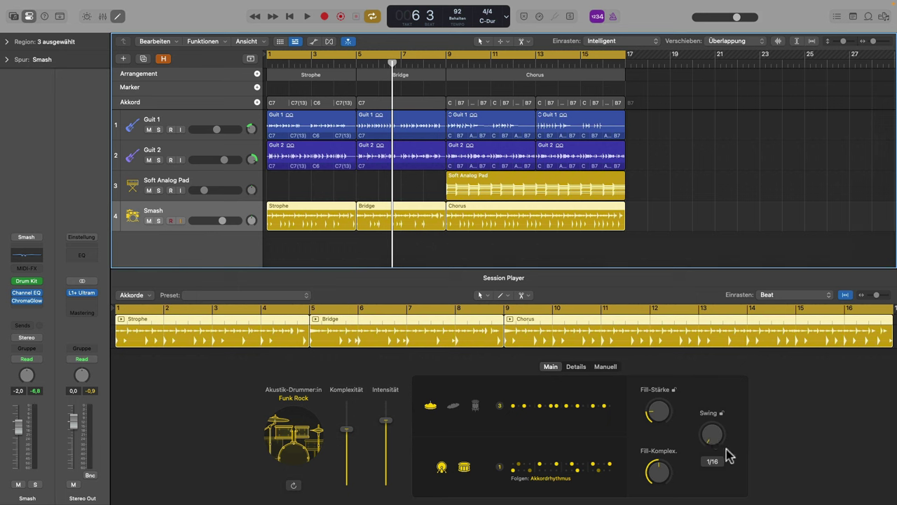
- Raise the Swing on all three Smash drum regions and play from bar 1, ending with the Strophe drum region selected
drag(715, 441, 687, 412)
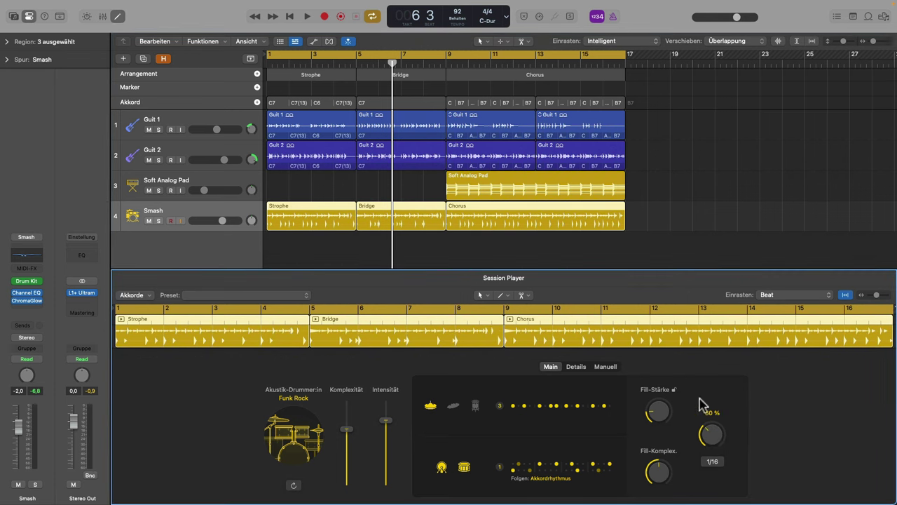
click(270, 57)
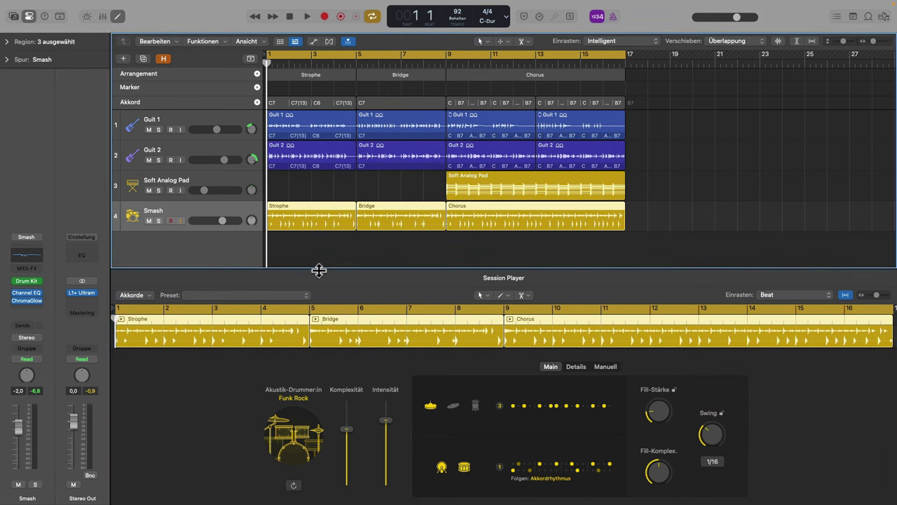
click(322, 245)
key(space)
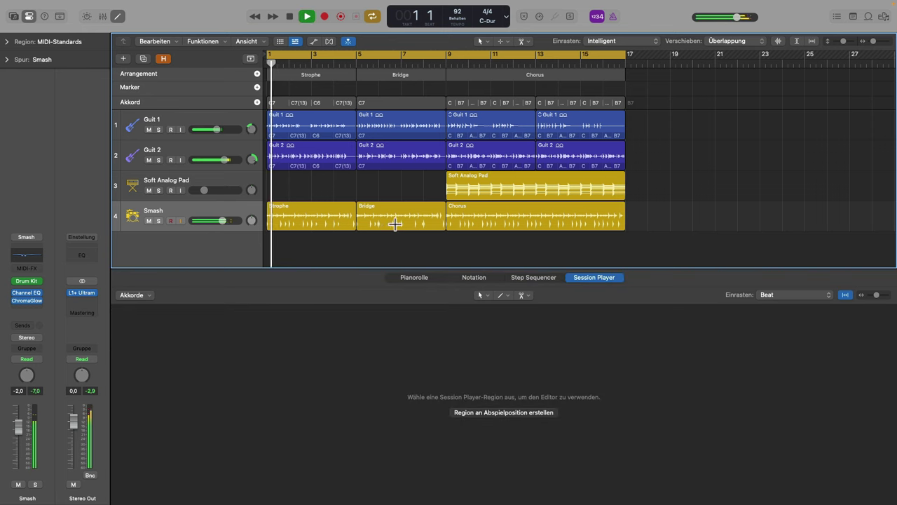
click(322, 210)
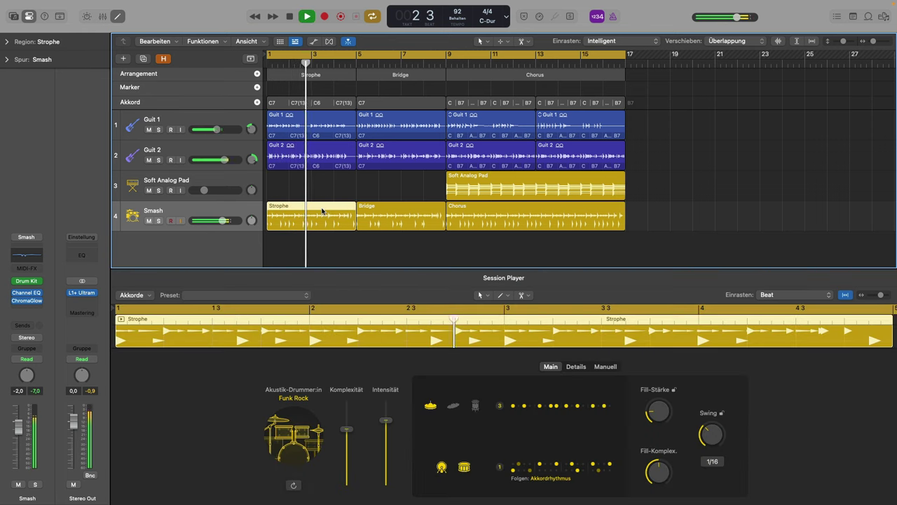
key(space)
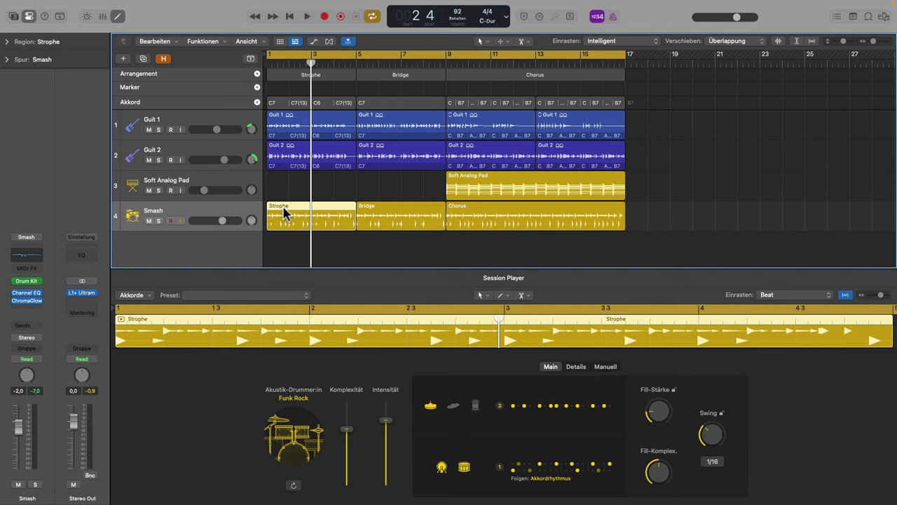
click(551, 410)
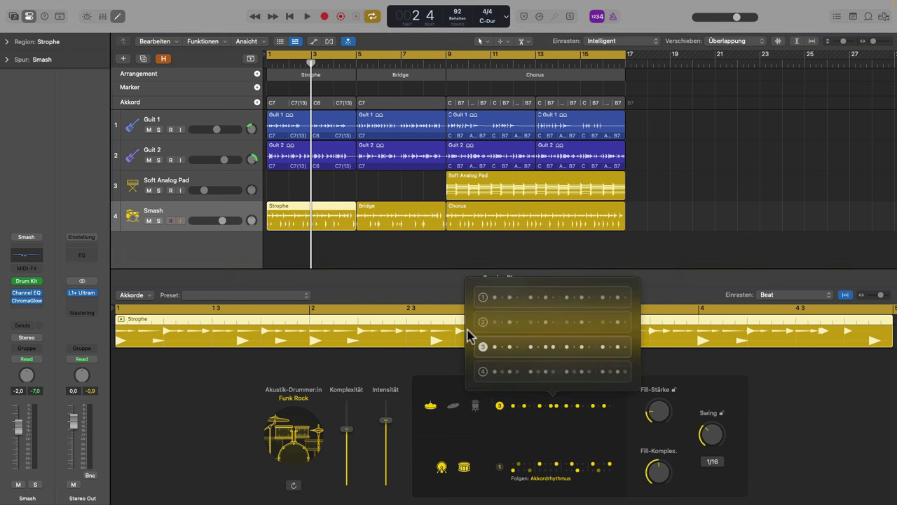
click(312, 296)
click(307, 297)
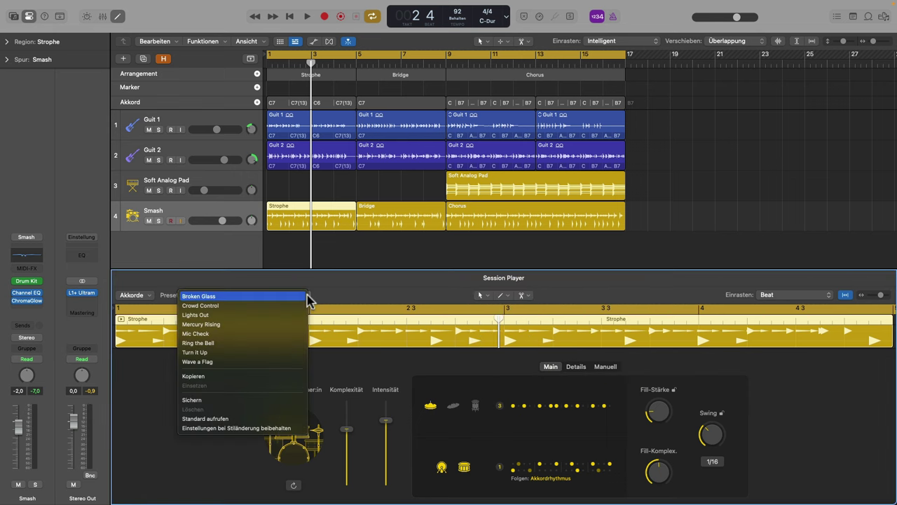
click(335, 297)
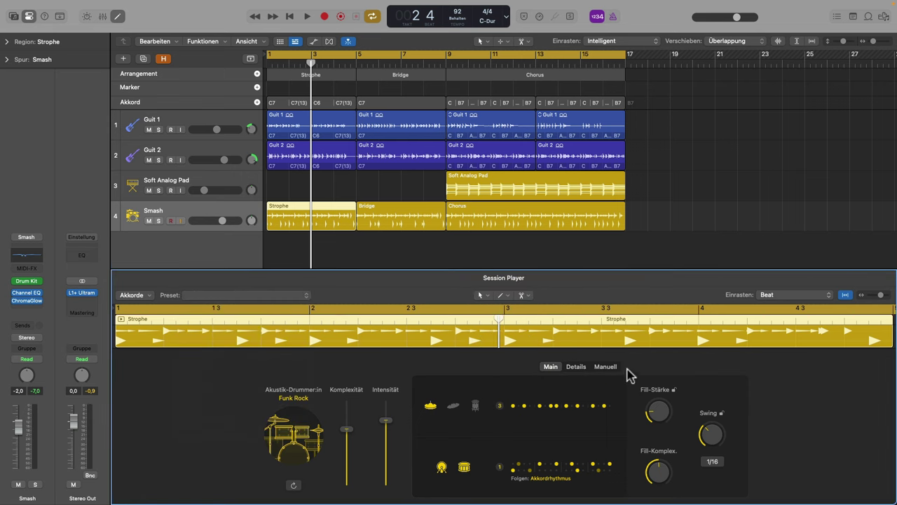
- Program the Strophe drums' manual pattern with kicks on steps 1, 8 and 9 and snares on 5 and 13, and extend its length to four bars
click(605, 366)
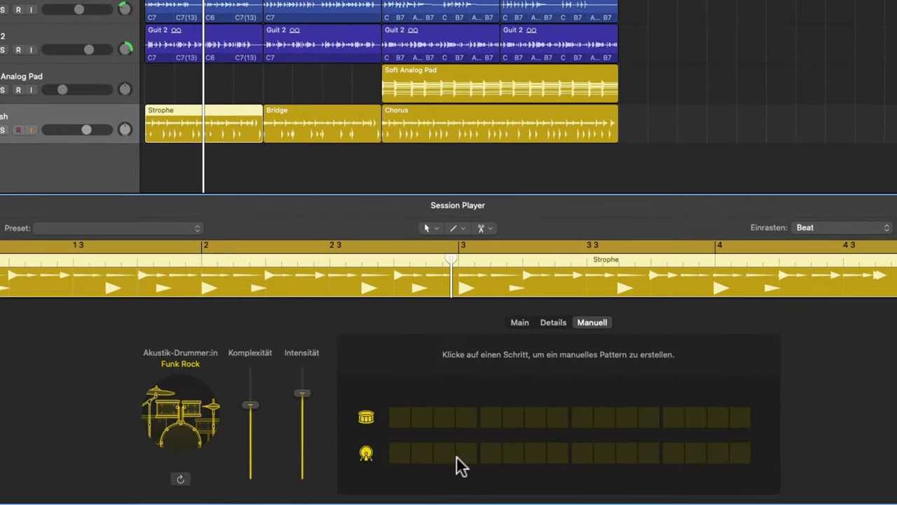
click(399, 453)
click(491, 417)
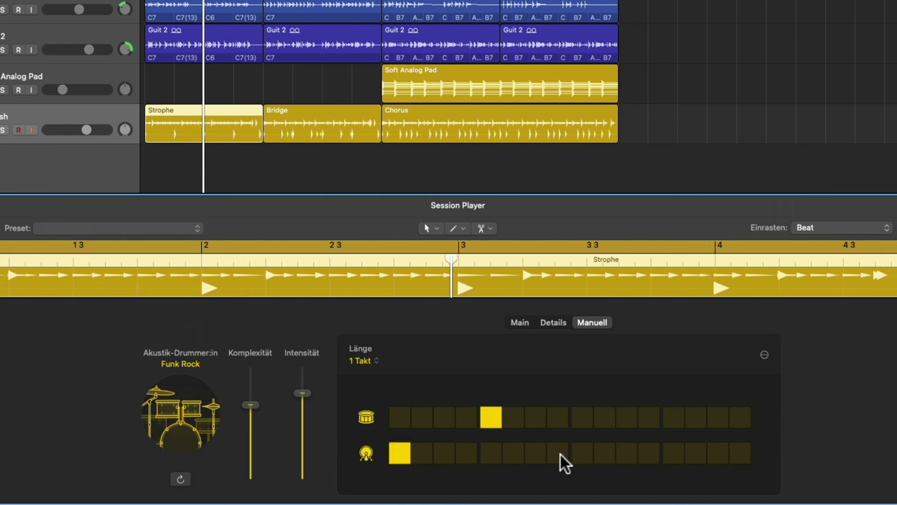
click(581, 452)
click(673, 417)
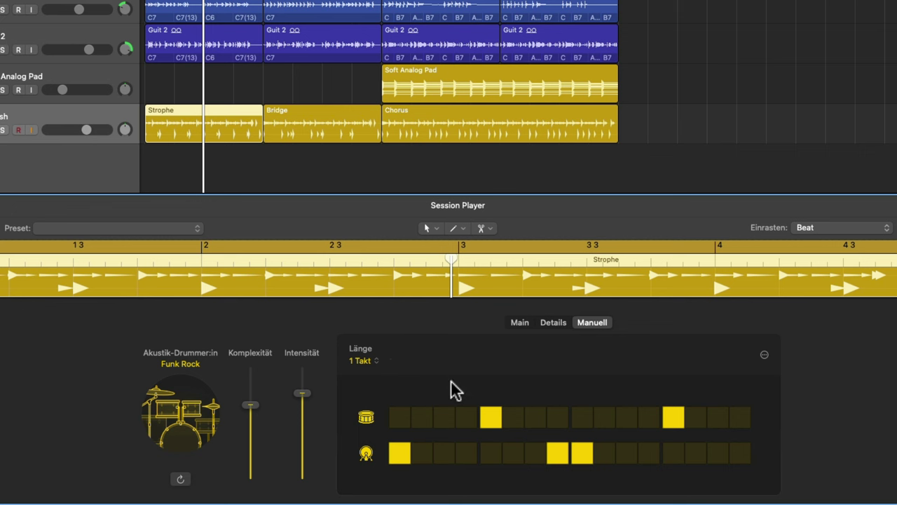
click(375, 361)
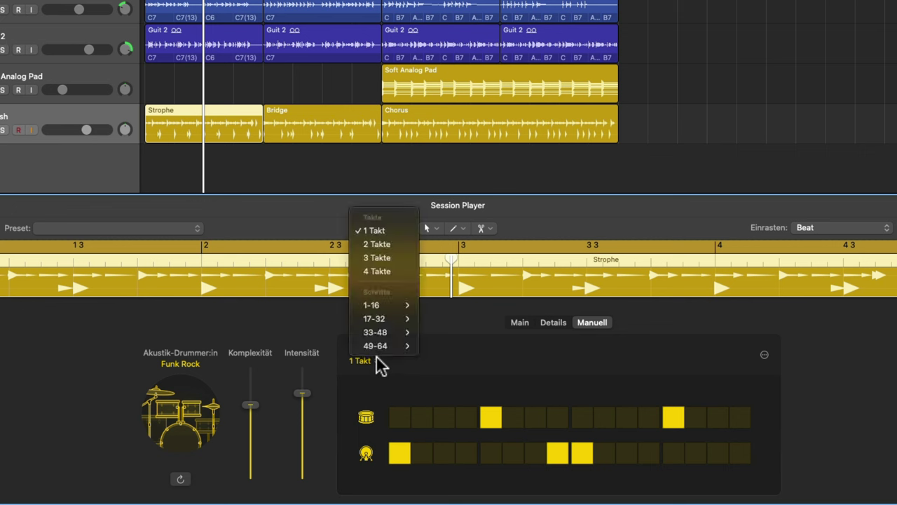
click(387, 270)
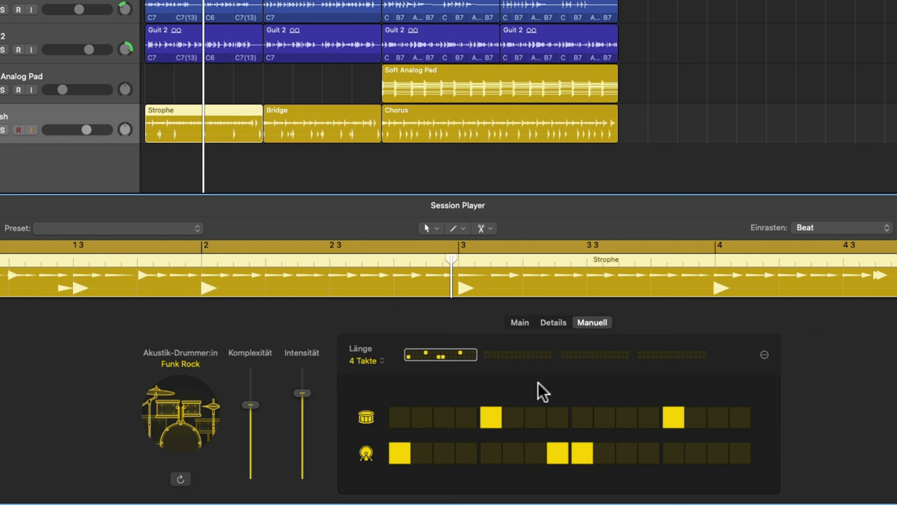
- Try to copy the first bar of the manual drum pattern and paste it into the second bar
click(763, 354)
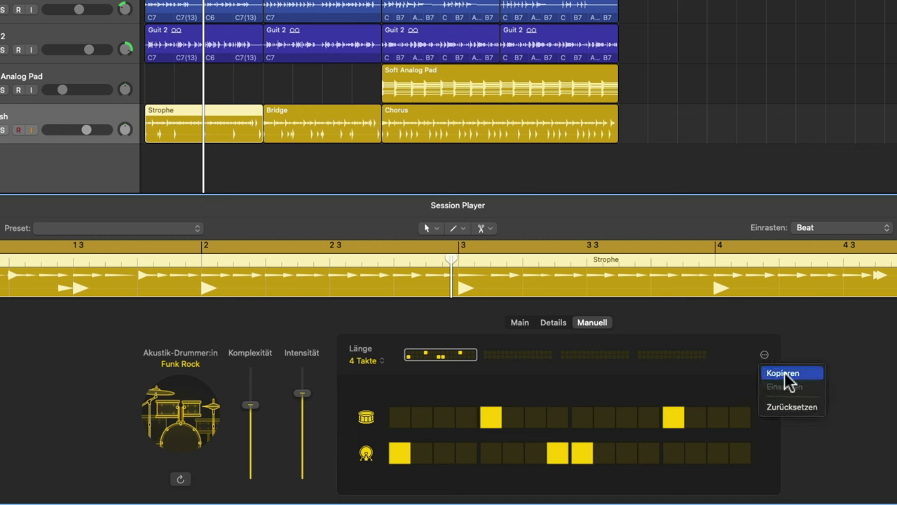
click(786, 375)
click(516, 356)
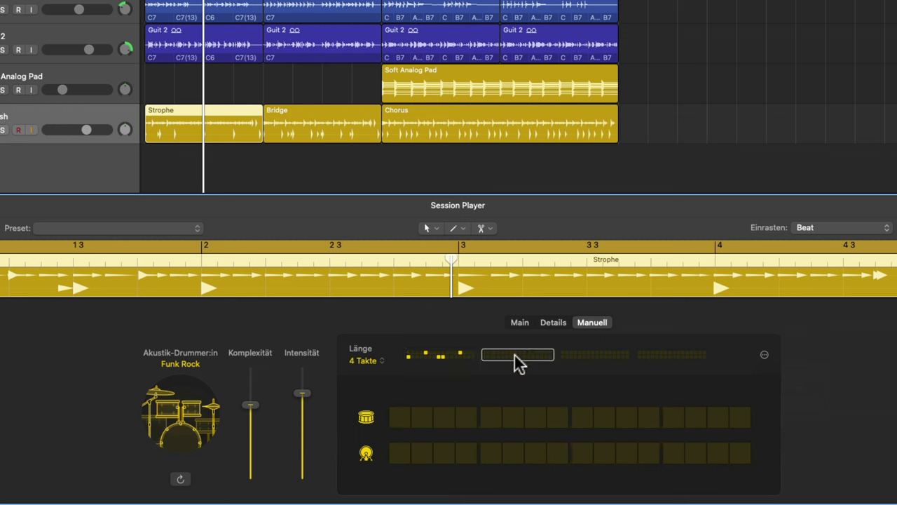
click(765, 356)
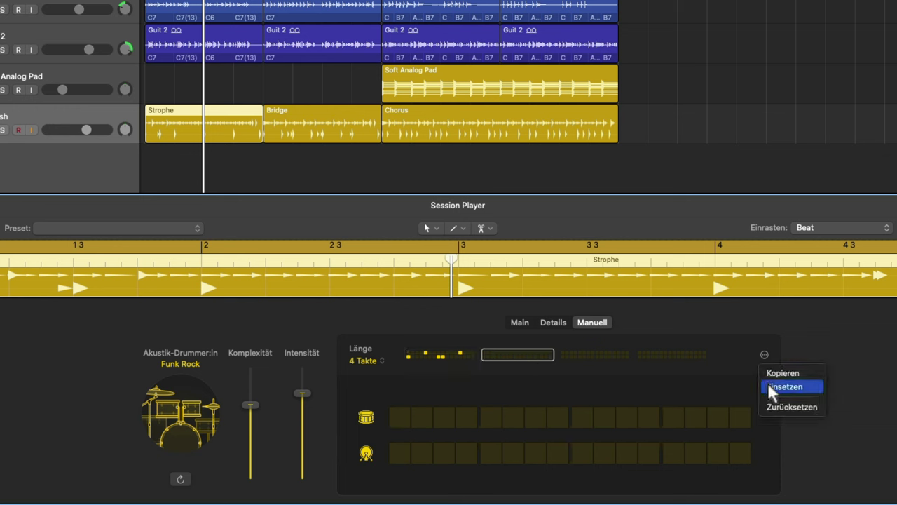
click(769, 385)
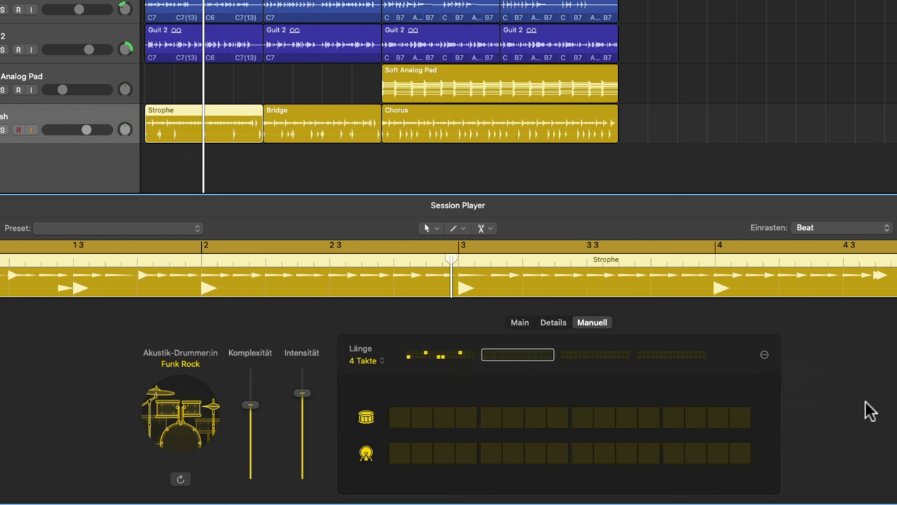
click(440, 359)
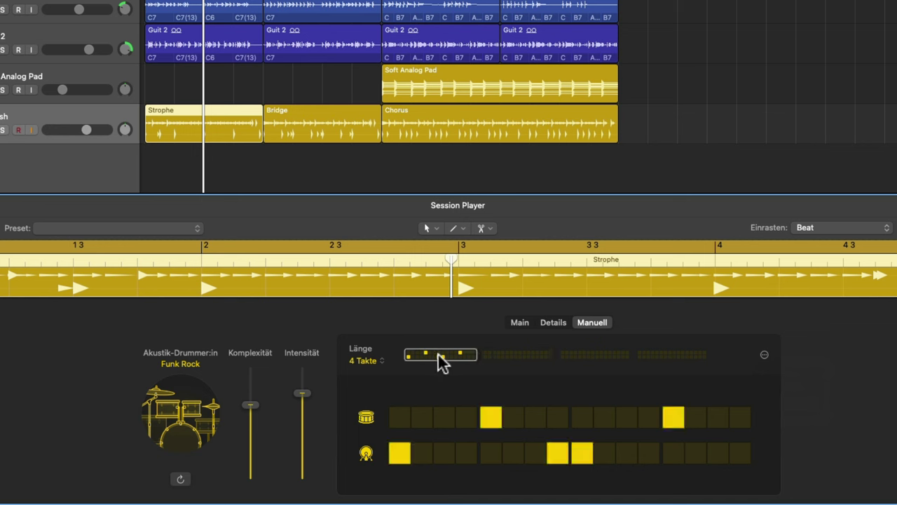
- Place kicks on steps 1 and 8 in pattern bar 2 and on 1, 8 and 9 in bar 3, with snares on 5 and 13 in both
click(510, 356)
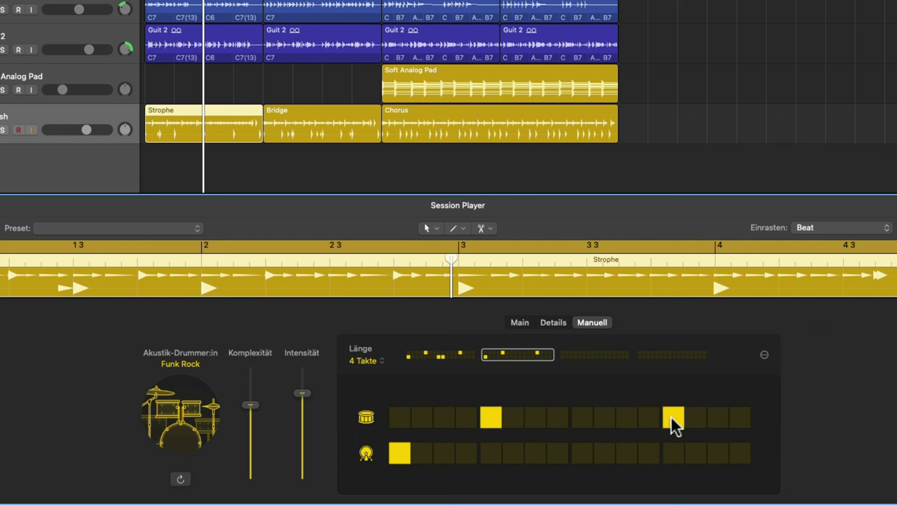
click(558, 452)
click(597, 354)
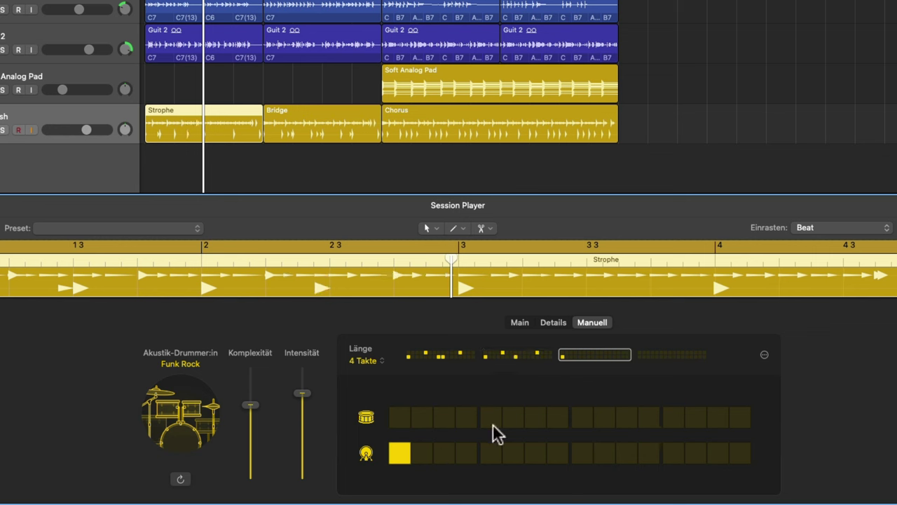
click(560, 453)
click(581, 453)
click(675, 419)
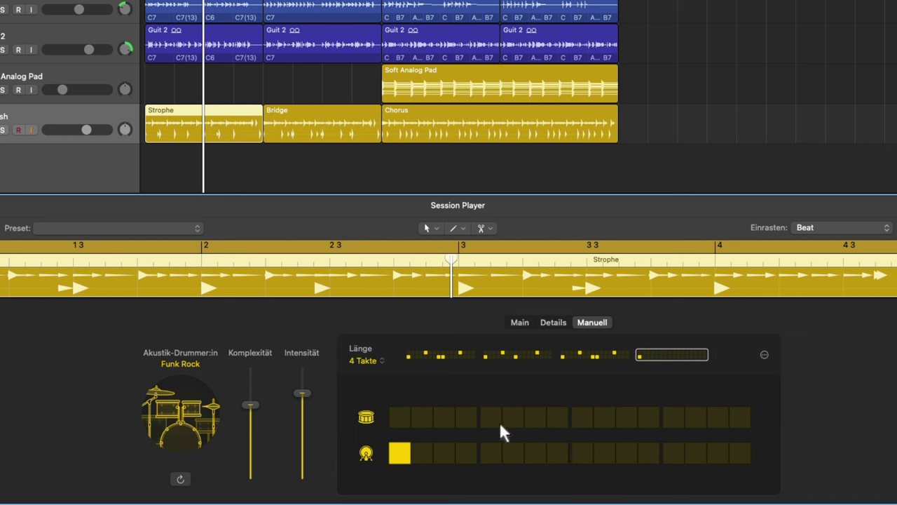
- Fill pattern bar 4 with kicks on steps 1, 8, 9 and 14 and snares on 5 and 13, and play the result
click(494, 417)
click(558, 453)
click(582, 454)
click(673, 418)
click(425, 356)
key(space)
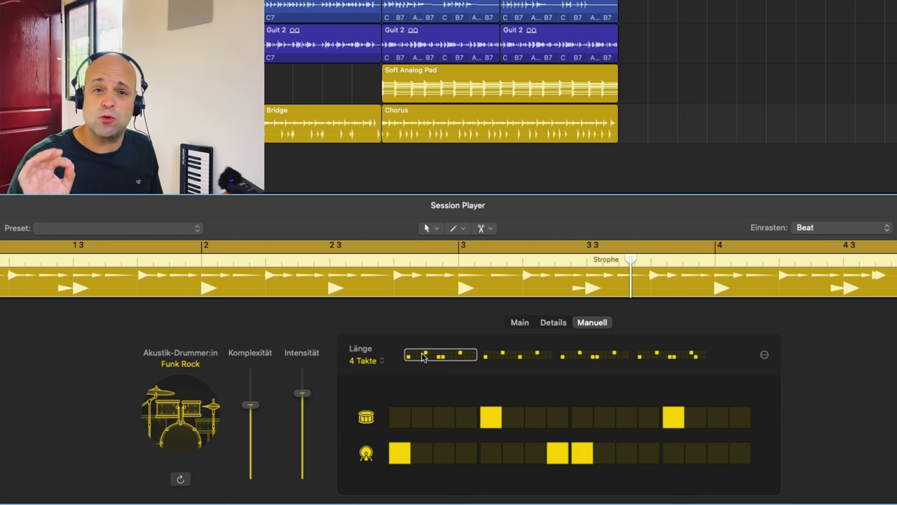
- Set the drummer's Ghost Notes to 0 %, and turn Fill-Stärke and Fill-Komplex. fully down with Swing raised slightly past its midpoint
click(553, 324)
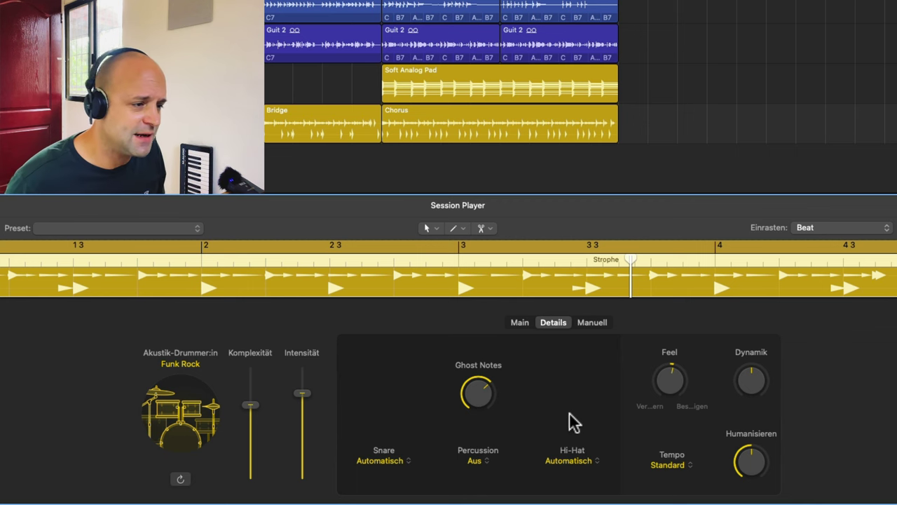
drag(477, 394, 482, 452)
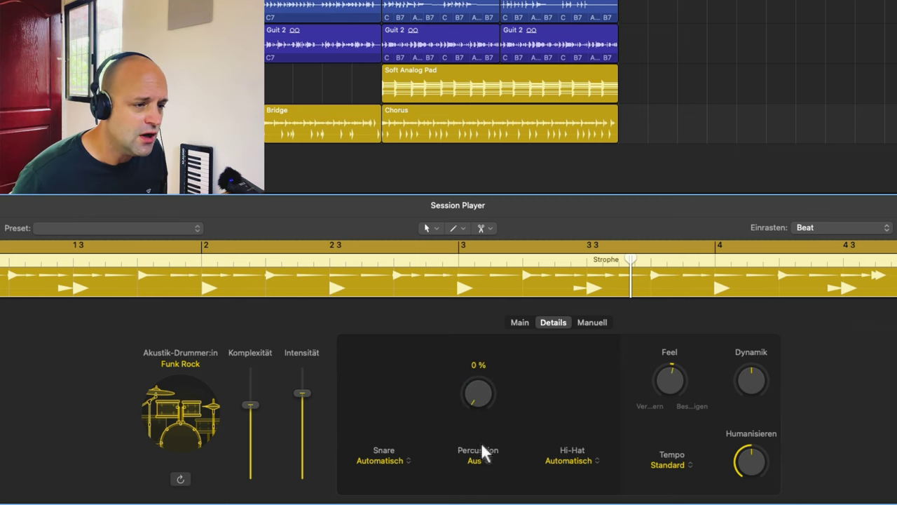
click(520, 322)
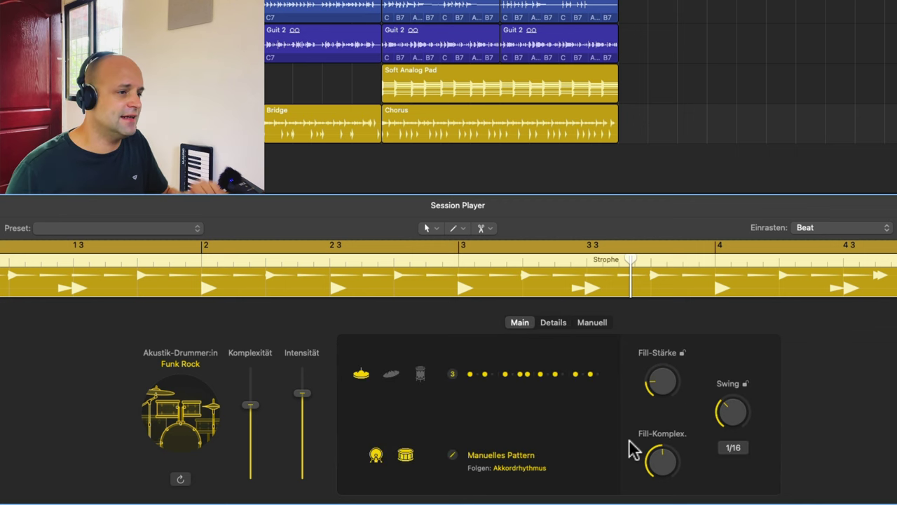
mouse_move(661, 443)
mouse_down()
mouse_move(656, 502)
mouse_move(661, 456)
mouse_up()
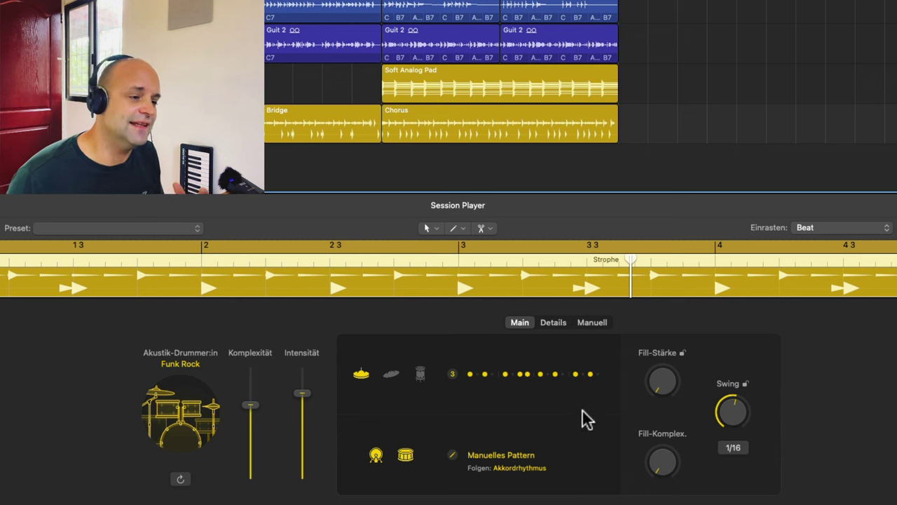
- Audition hi-hat pattern 1 on the Strophe drums and switch to pattern 2, stopping playback after listening
click(514, 377)
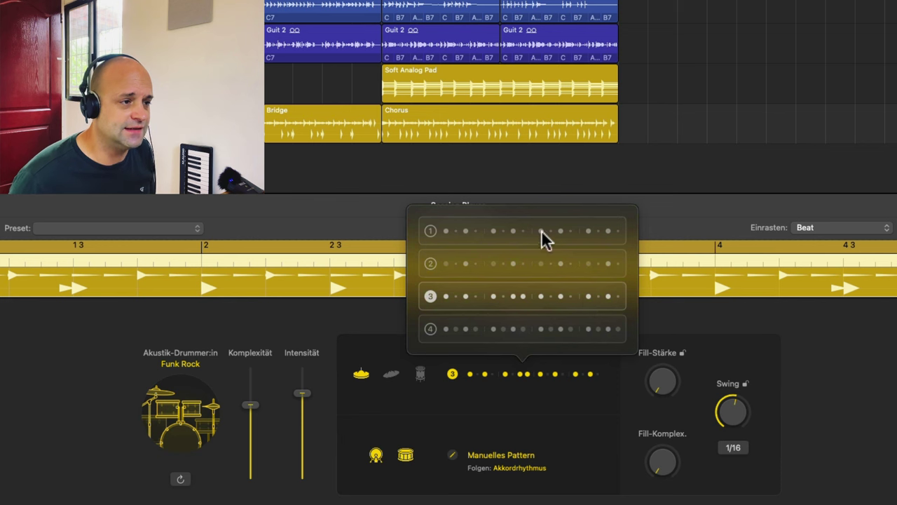
click(517, 233)
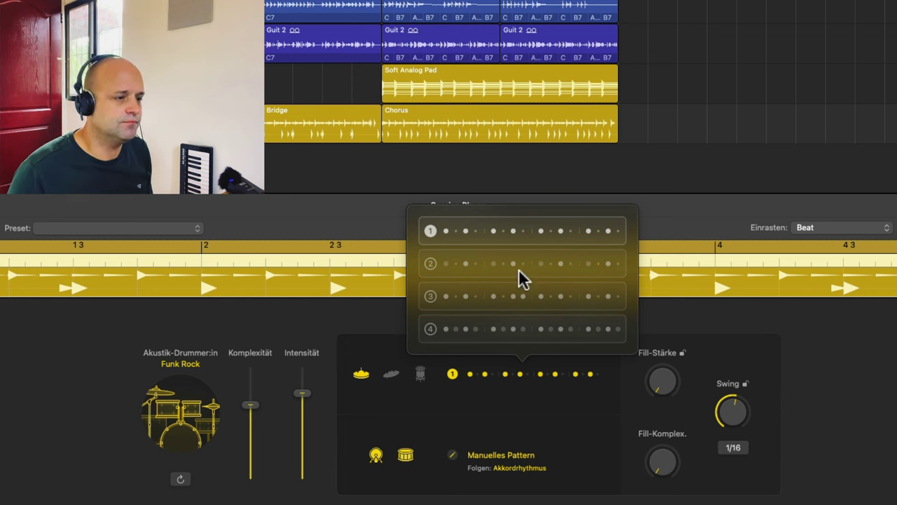
click(440, 263)
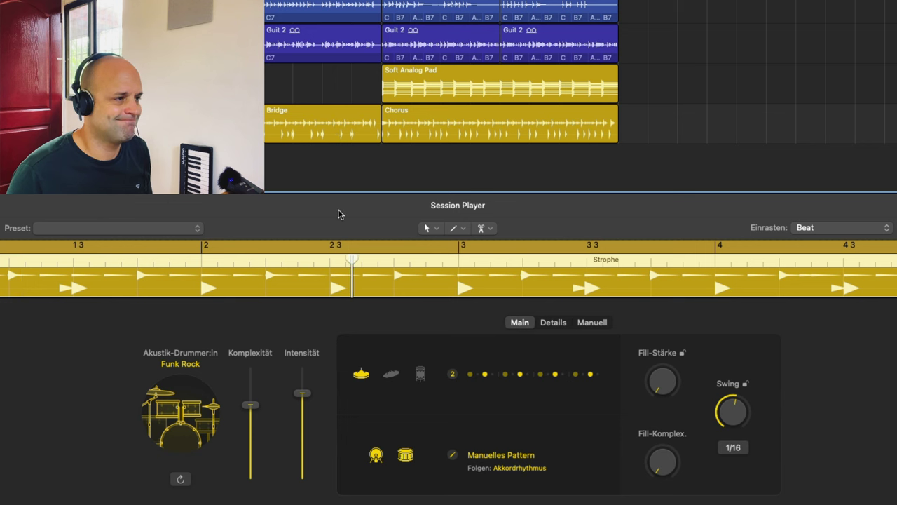
key(space)
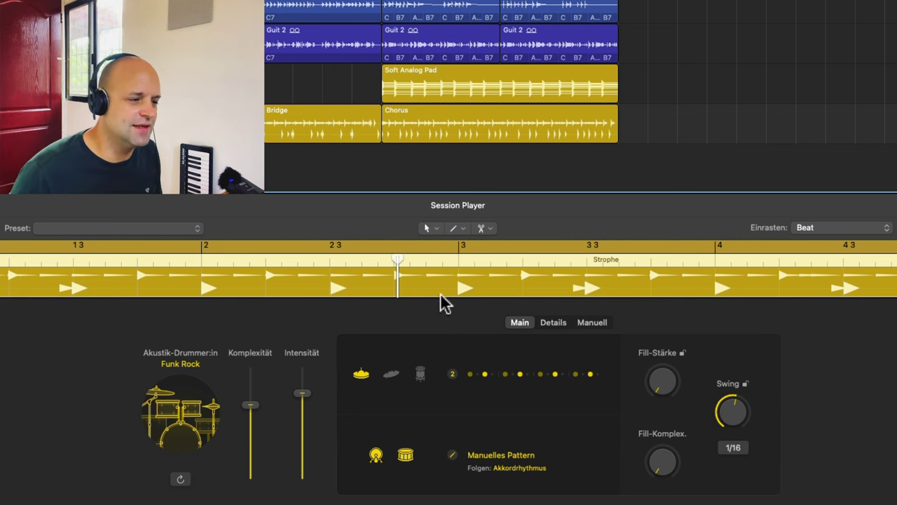
click(452, 374)
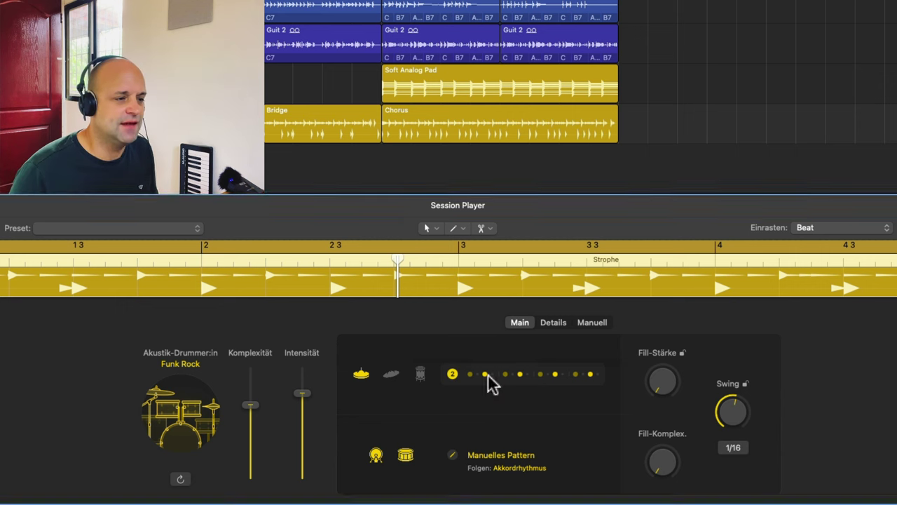
click(538, 405)
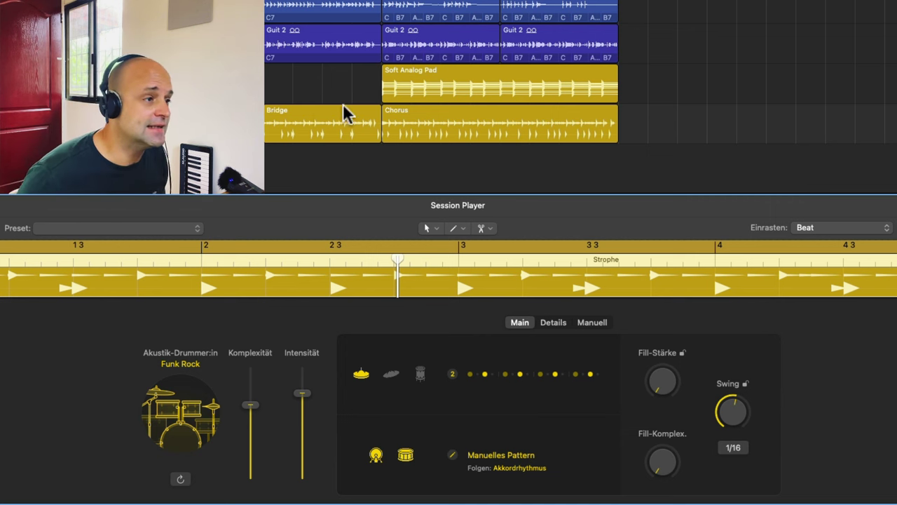
- Give the Bridge drum region a 4 Takte manual pattern, with kicks on steps 1, 8 and 9 and snares on 5 and 13 in bar 1
click(312, 112)
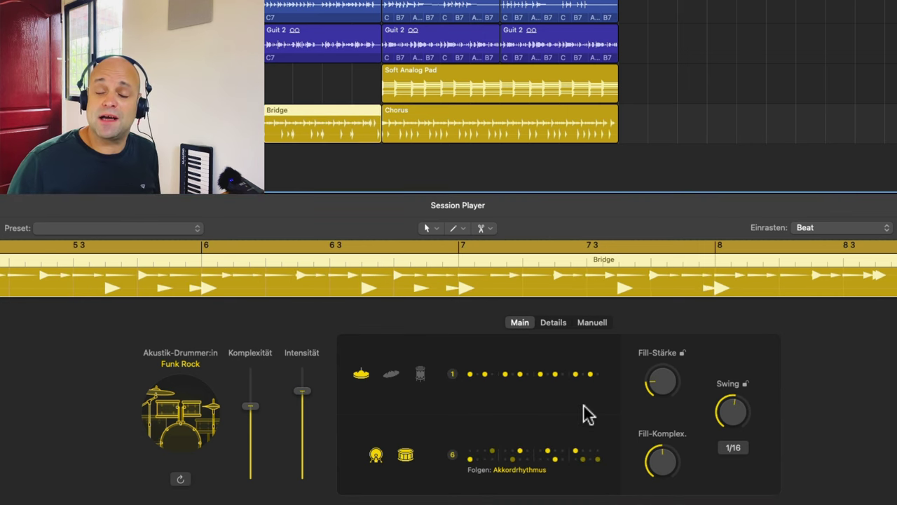
click(594, 322)
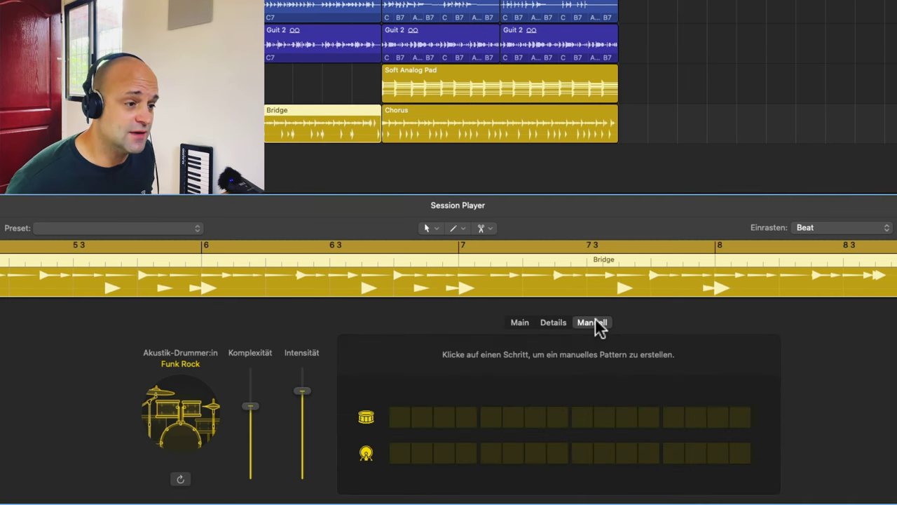
click(400, 454)
click(492, 418)
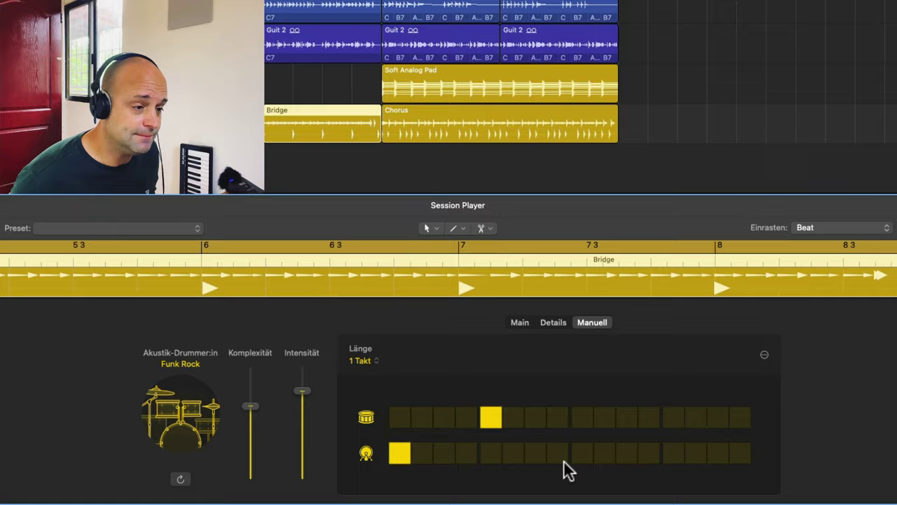
click(559, 454)
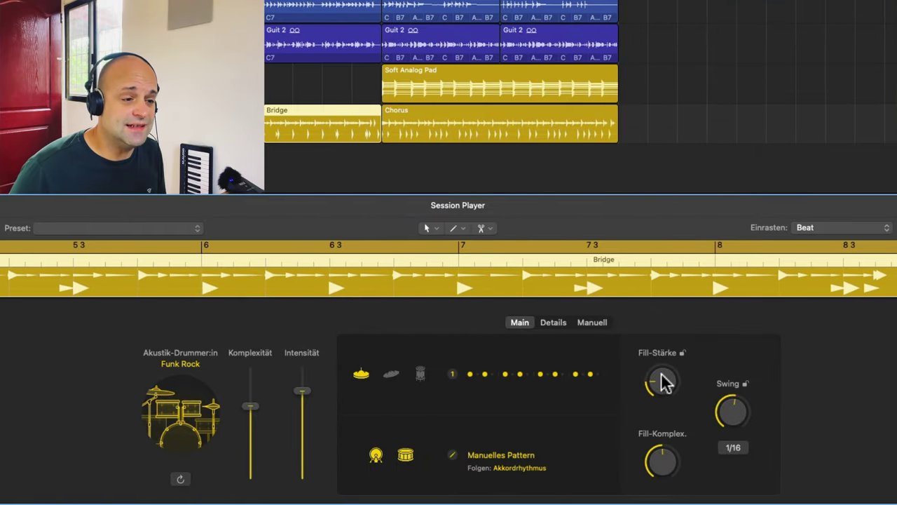
- Turn the Bridge drums' Fill-Stärke fully down and set Fill-Komplex. to 2 % and Ghost Notes to 13 %
drag(663, 382, 663, 499)
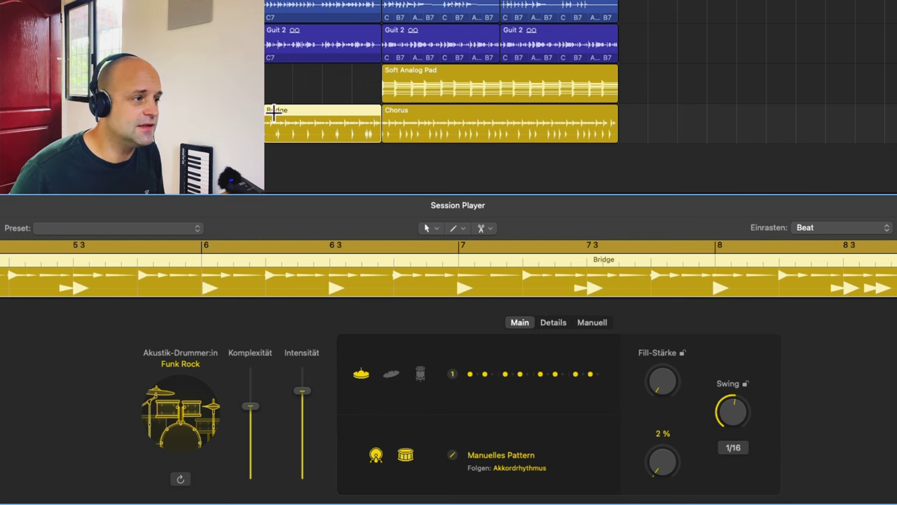
click(245, 125)
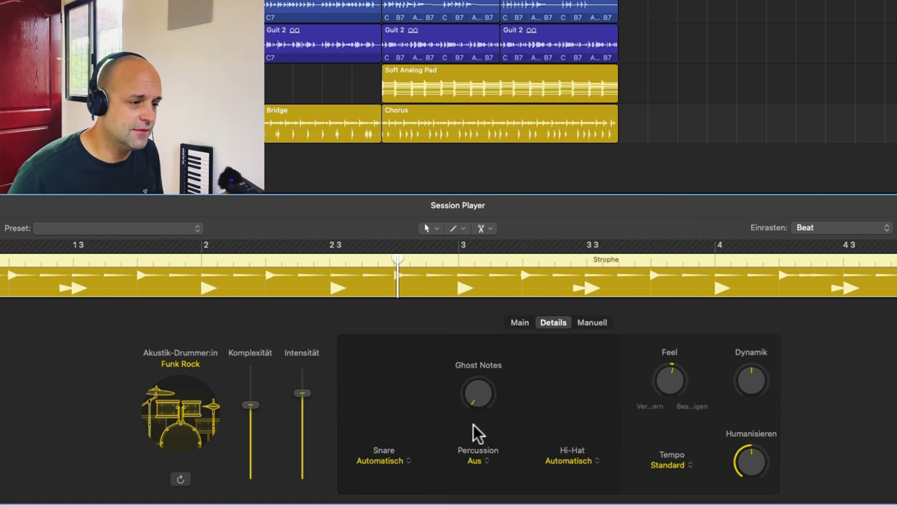
click(314, 115)
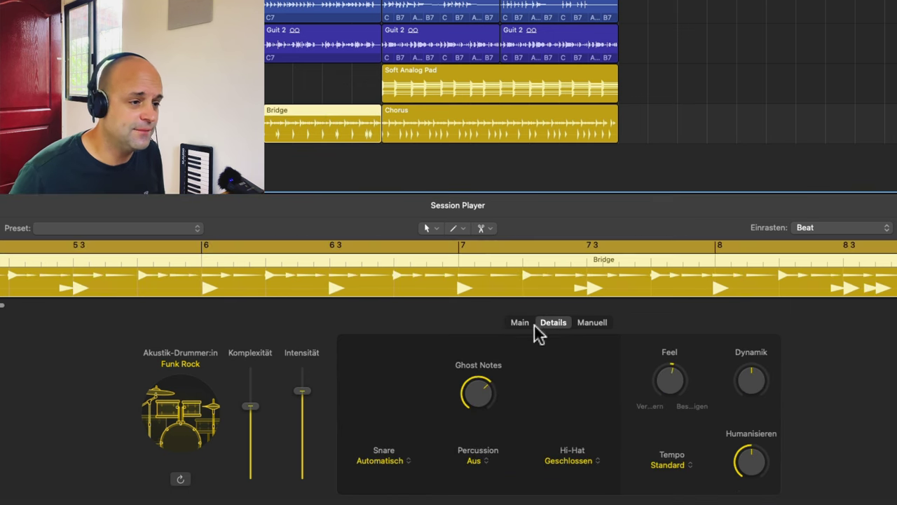
drag(476, 381, 480, 419)
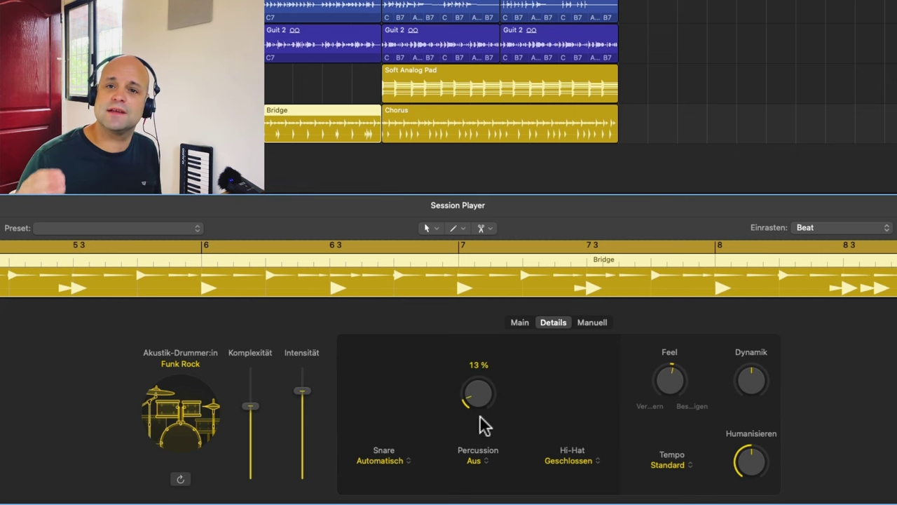
- Switch the Bridge hi-hat to pattern 2 and play back the drums with the manual pattern shown
click(519, 324)
click(523, 375)
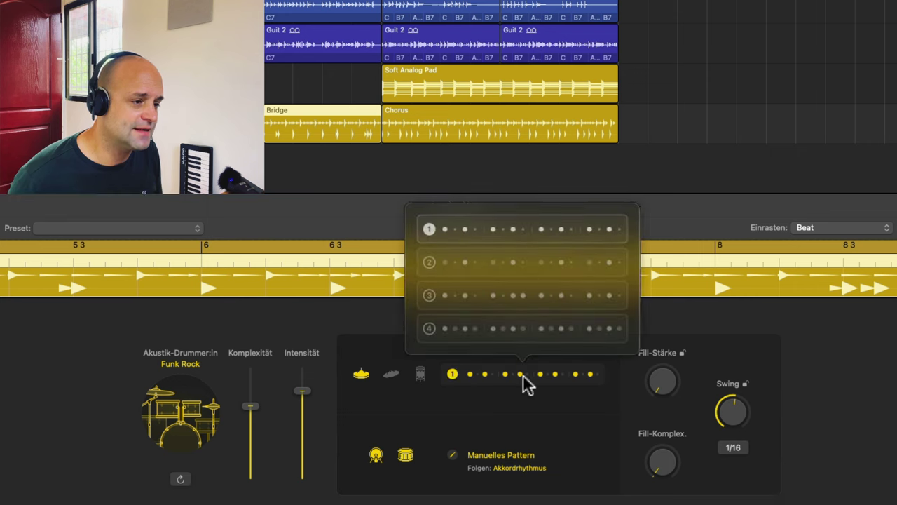
click(461, 266)
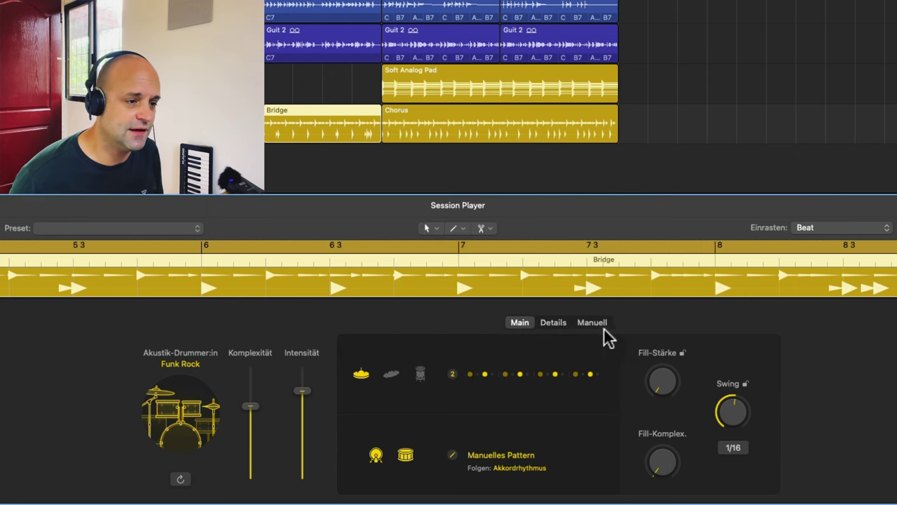
click(592, 324)
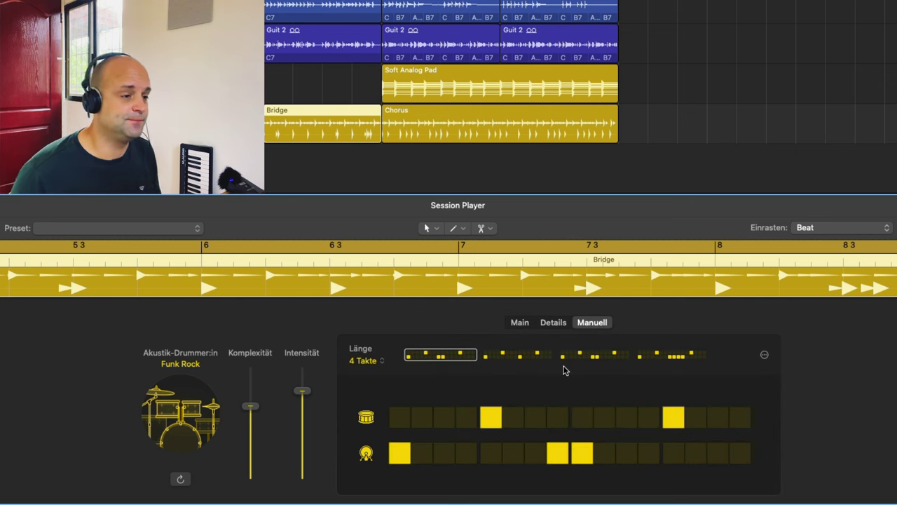
key(space)
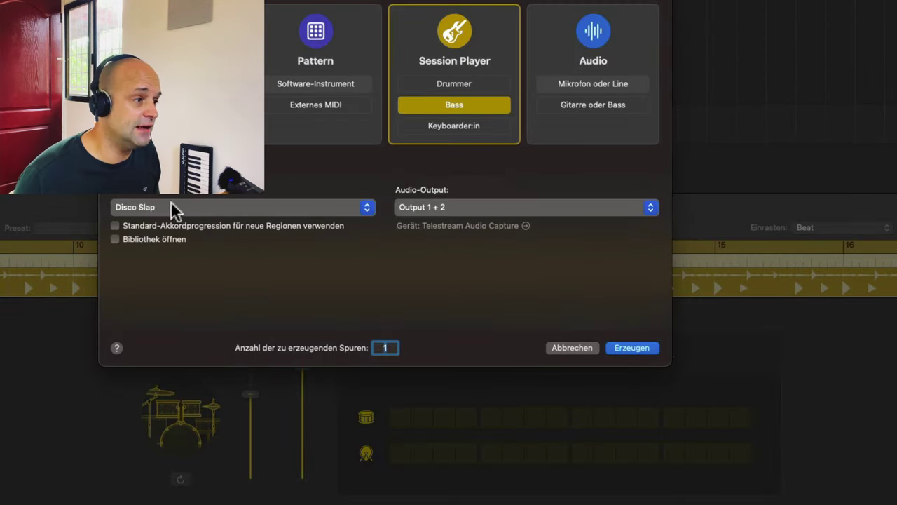
- Add a Session Player bass track in the Disco Slap style and set the Swing of its regions to 65 %
click(642, 351)
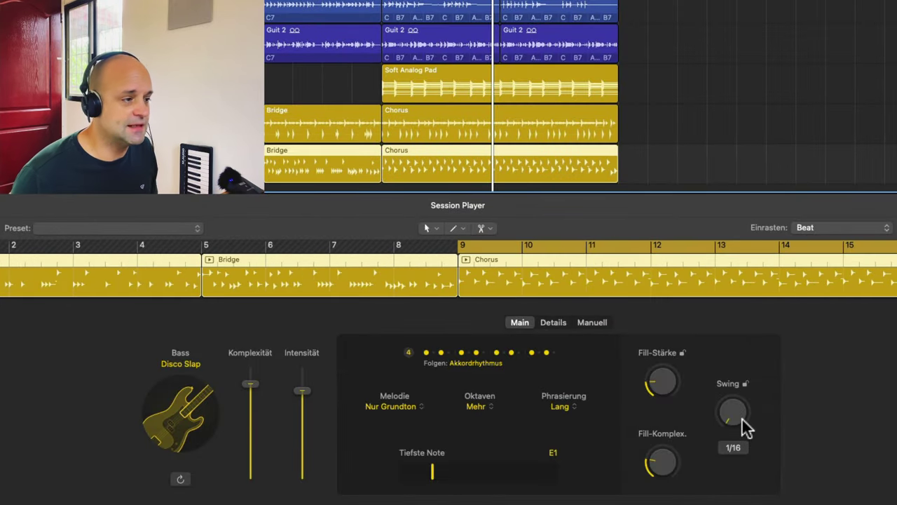
drag(742, 417, 685, 310)
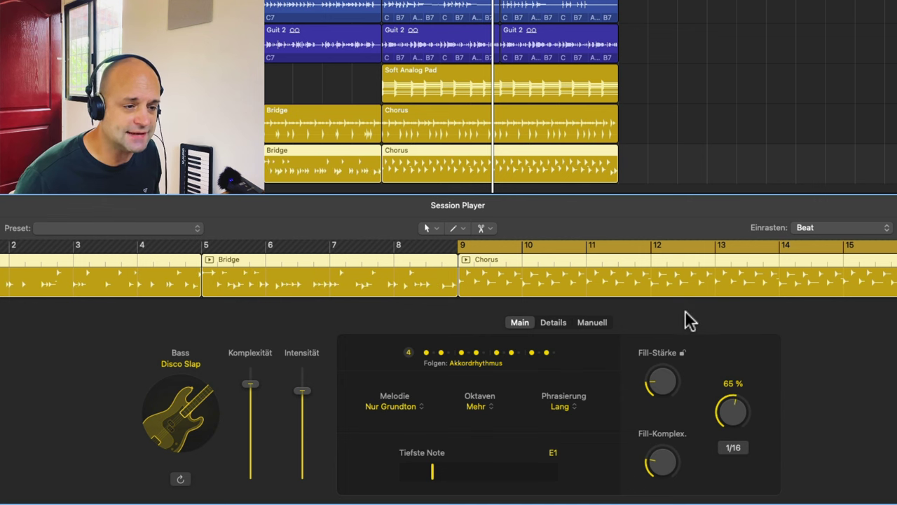
click(655, 168)
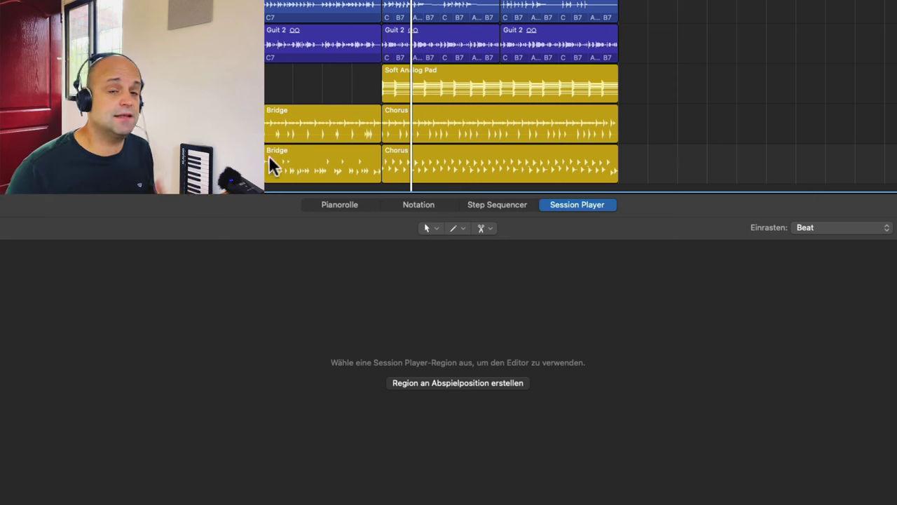
- Set the cycle range to the Strophe bass region and make its rhythm follow the Smash track
click(140, 163)
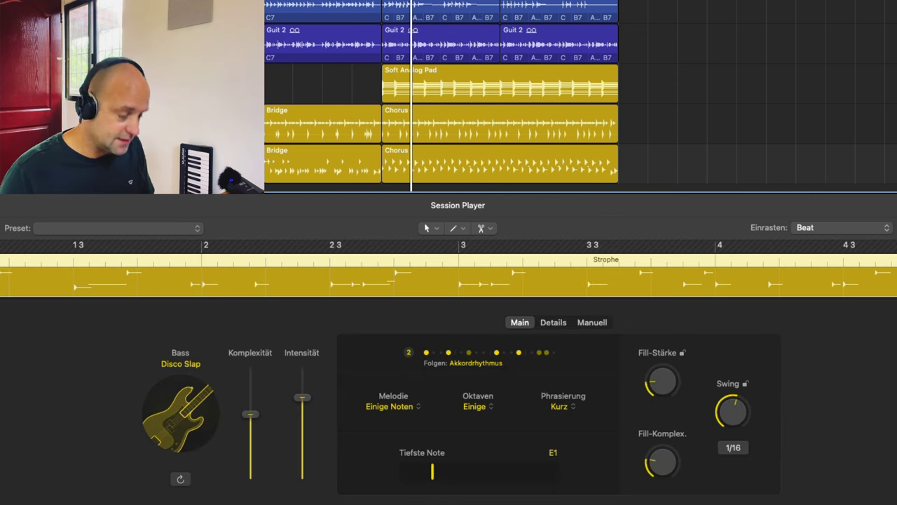
key(u)
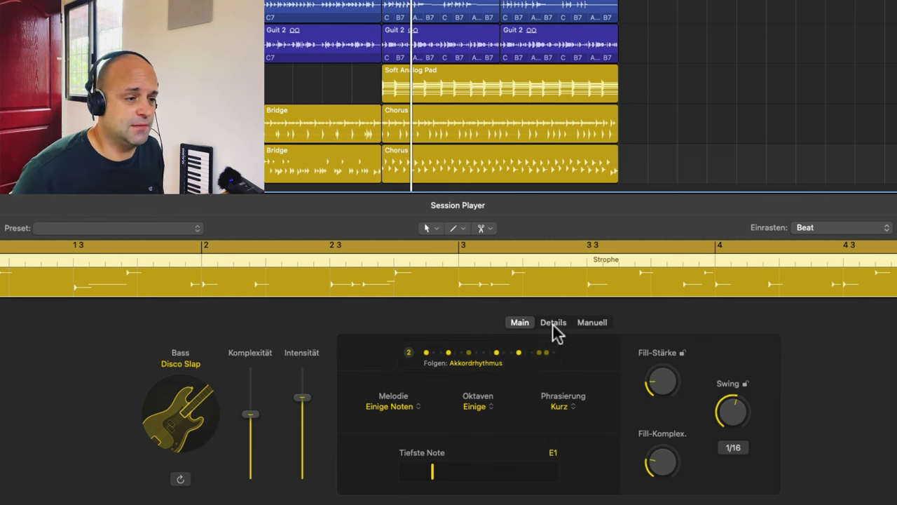
click(497, 356)
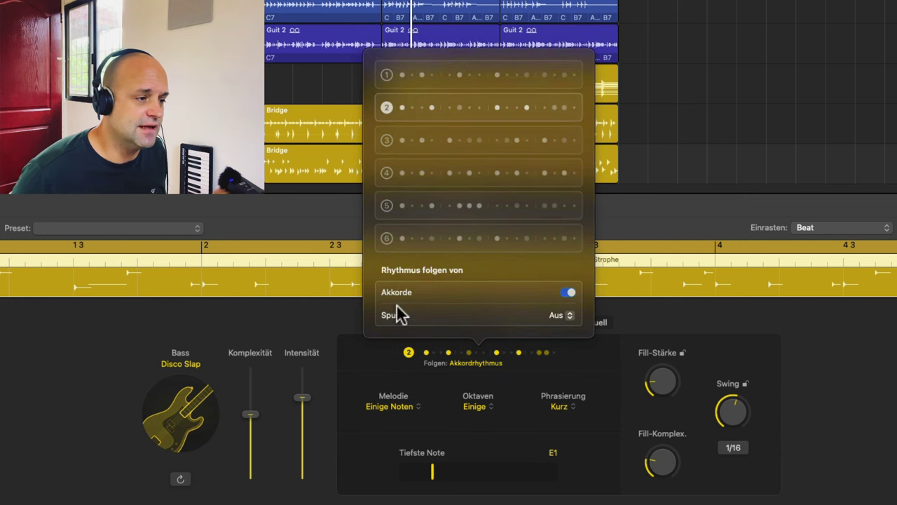
click(567, 315)
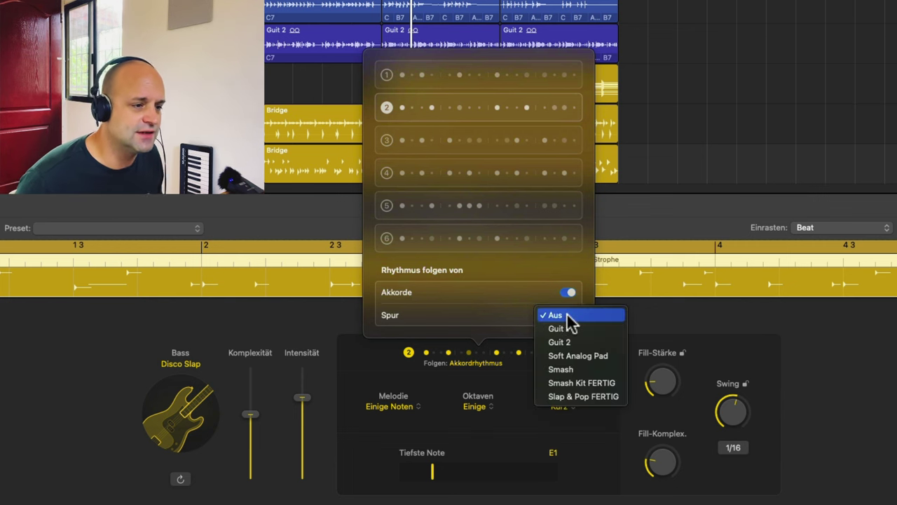
click(565, 370)
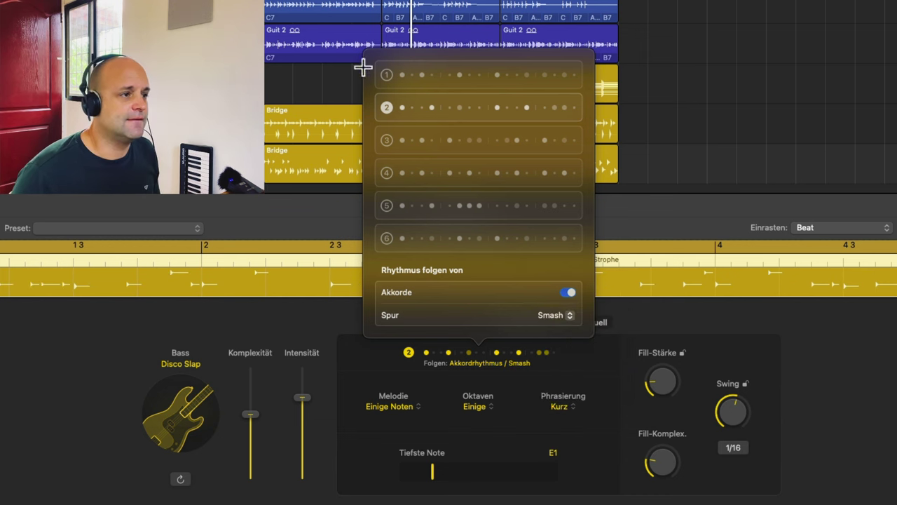
click(667, 224)
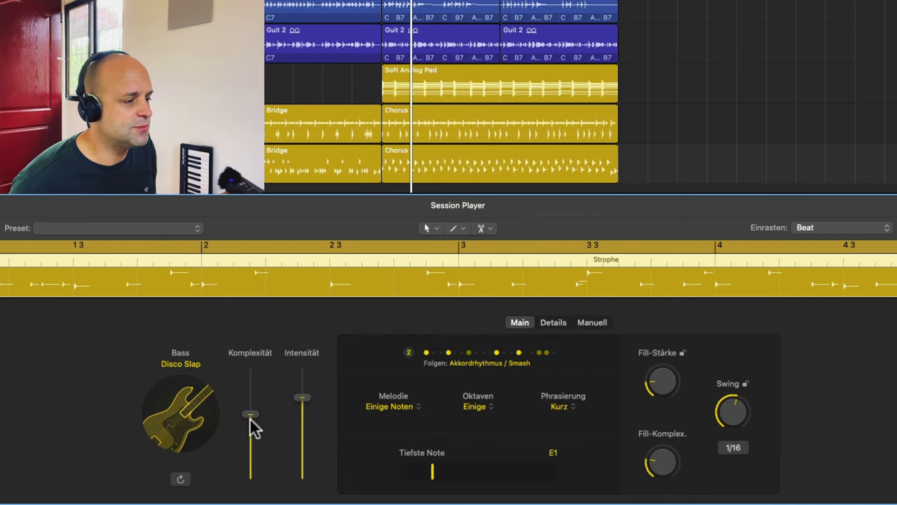
- Lower the Strophe bass Komplexität to about a third and return the playhead to the start for listening
drag(252, 445, 253, 445)
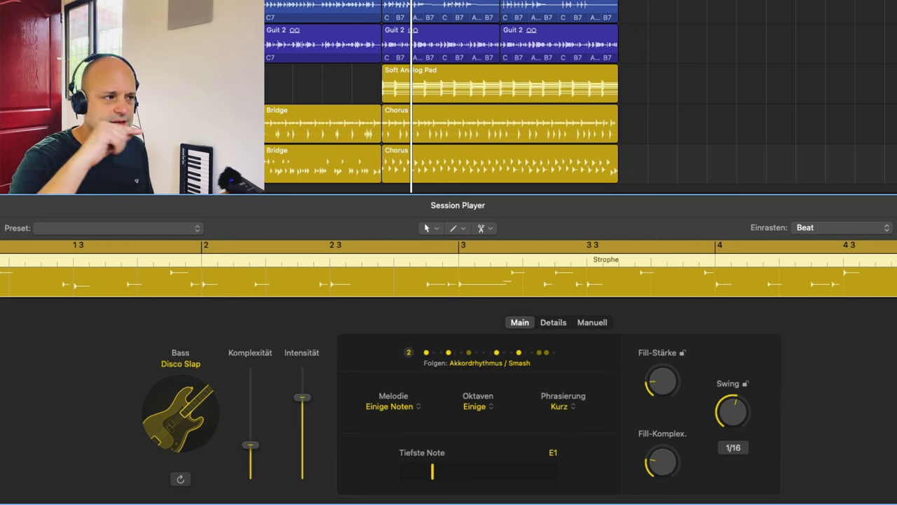
key(Return)
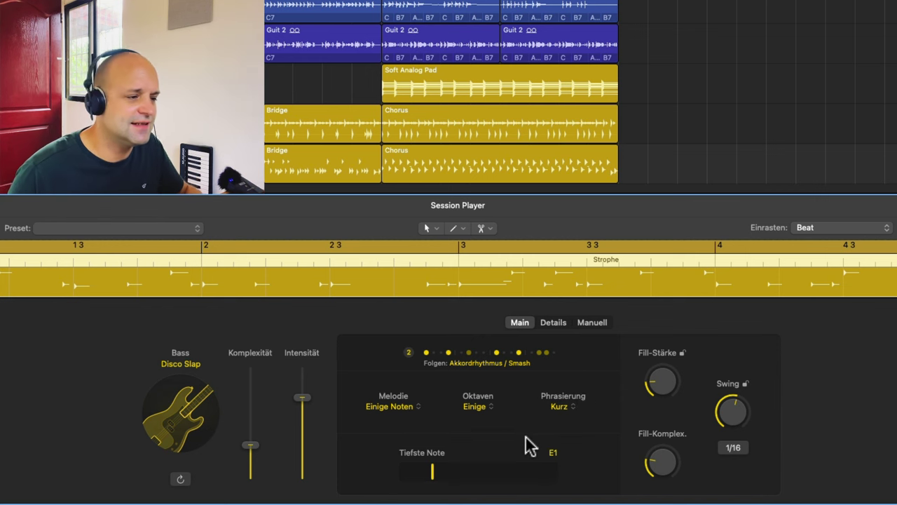
- Create a manual pattern for the Strophe bass with hits on steps 1, 8 and 9 in bar 1, and extend it to 4 Takte
click(593, 324)
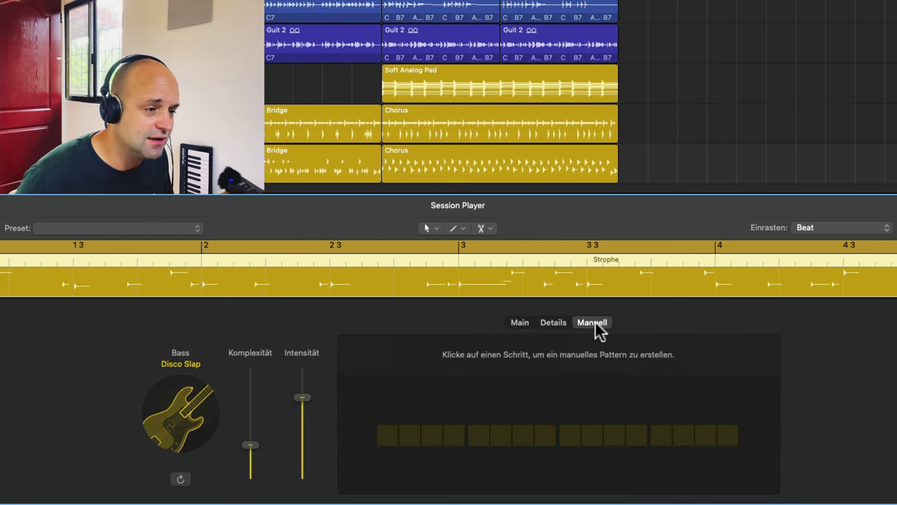
click(388, 436)
click(566, 436)
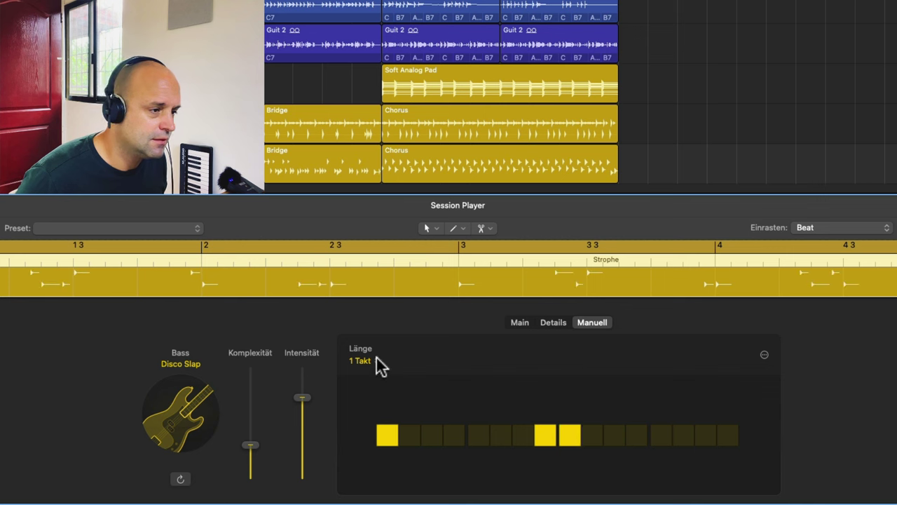
click(376, 359)
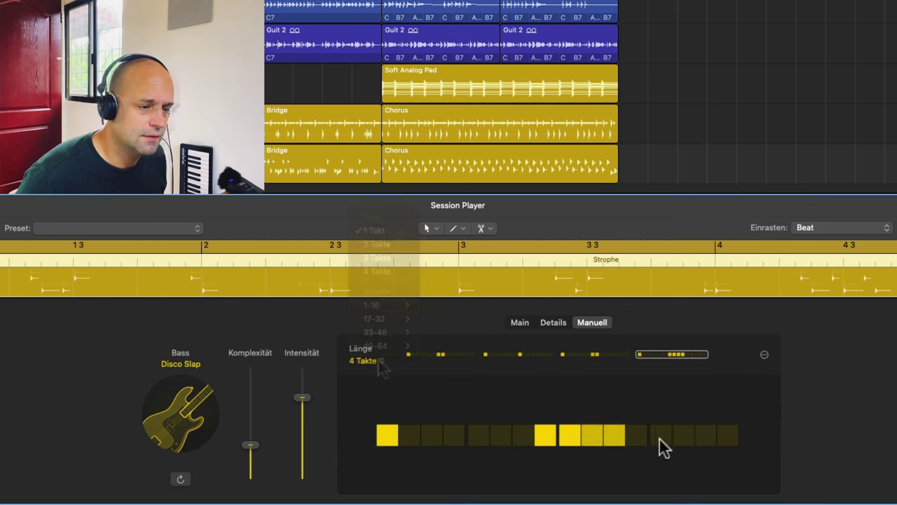
- Complete bar 4 of the Strophe bass pattern with hits on steps 13 and 14
click(660, 437)
click(702, 437)
click(684, 441)
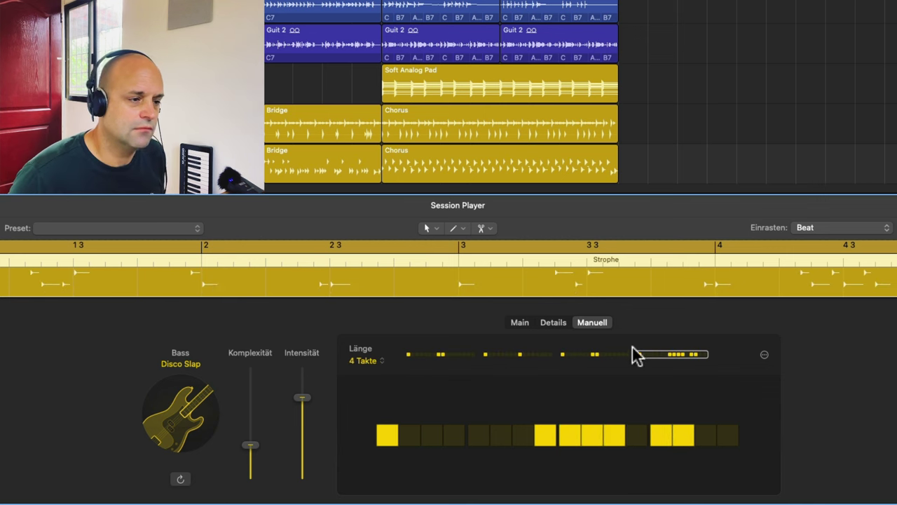
- Try Pickup Hits on the Strophe bass, switch it off again, and turn Gleiten fully down
click(553, 324)
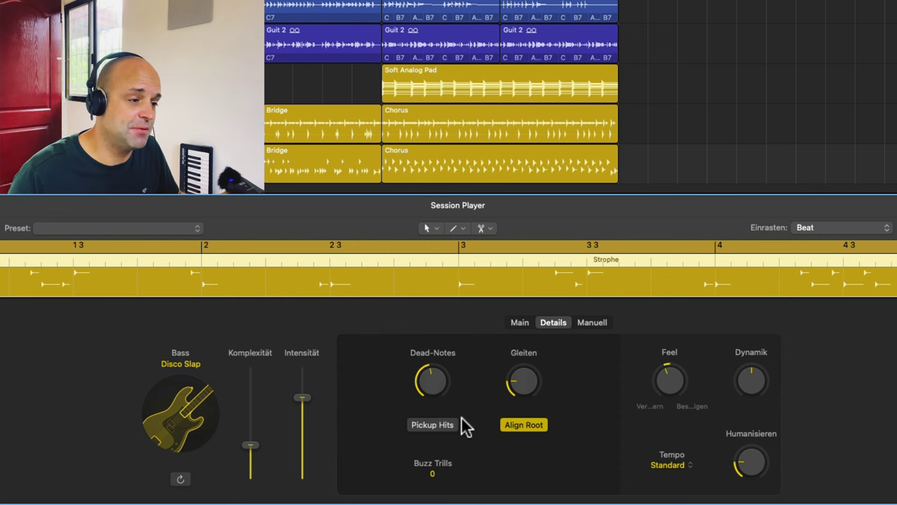
click(419, 425)
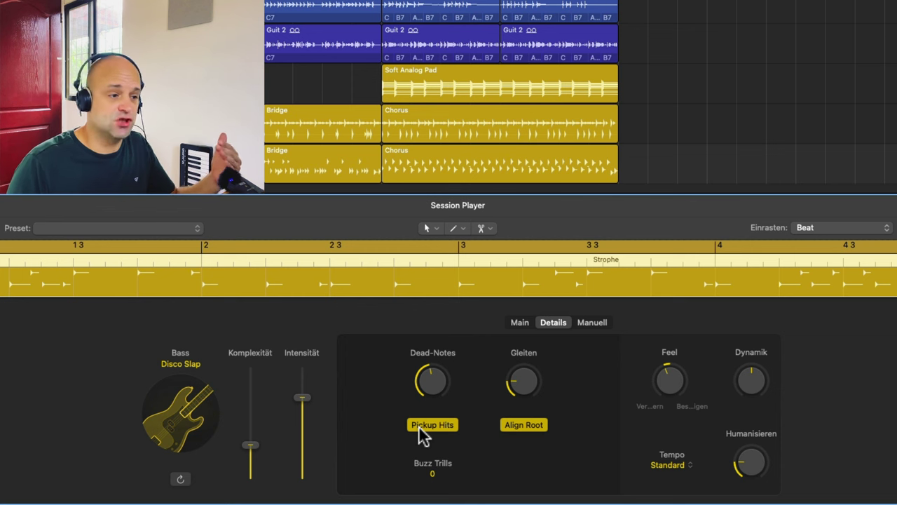
click(424, 423)
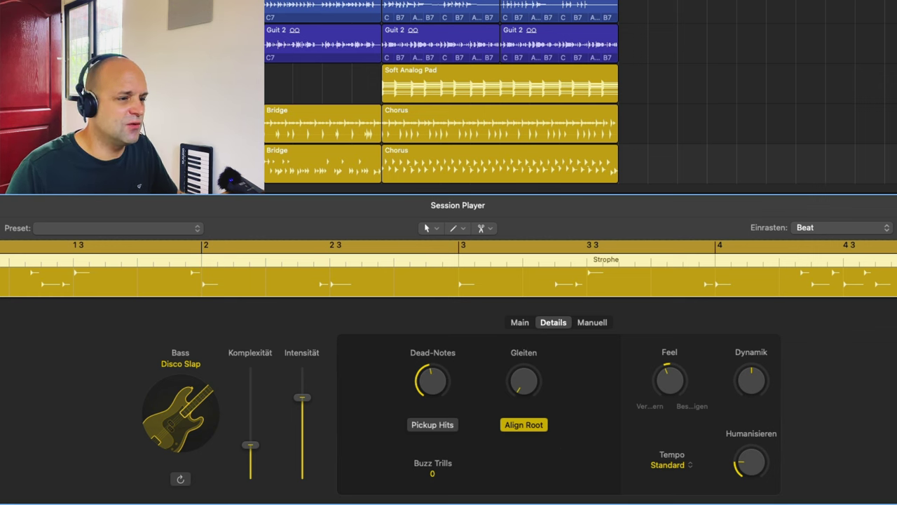
- Re-enable Pickup Hits for the Strophe bass and reduce bar 4 of its manual pattern to hits on steps 1, 8, 9 and 14
click(601, 324)
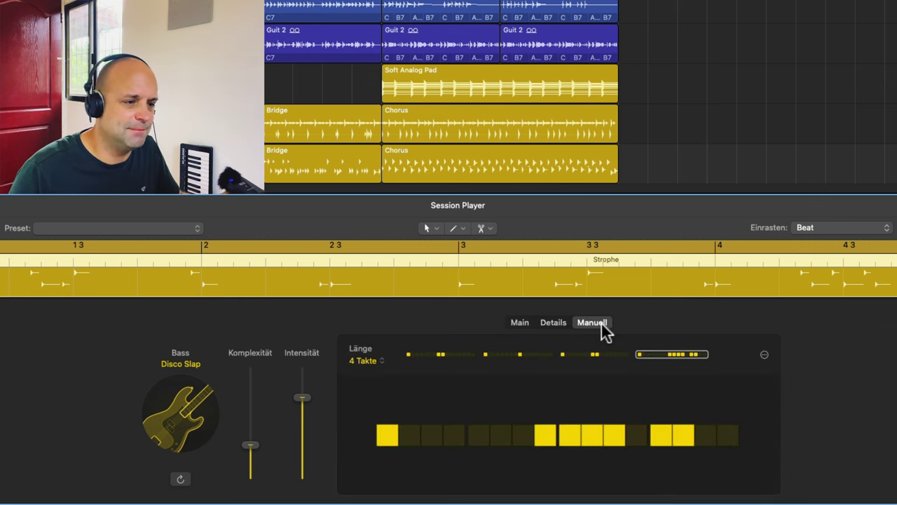
click(412, 354)
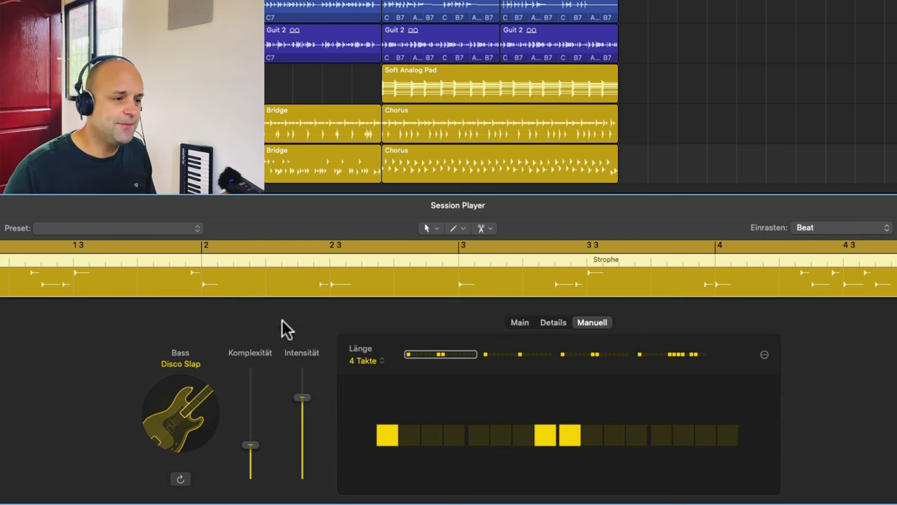
click(553, 324)
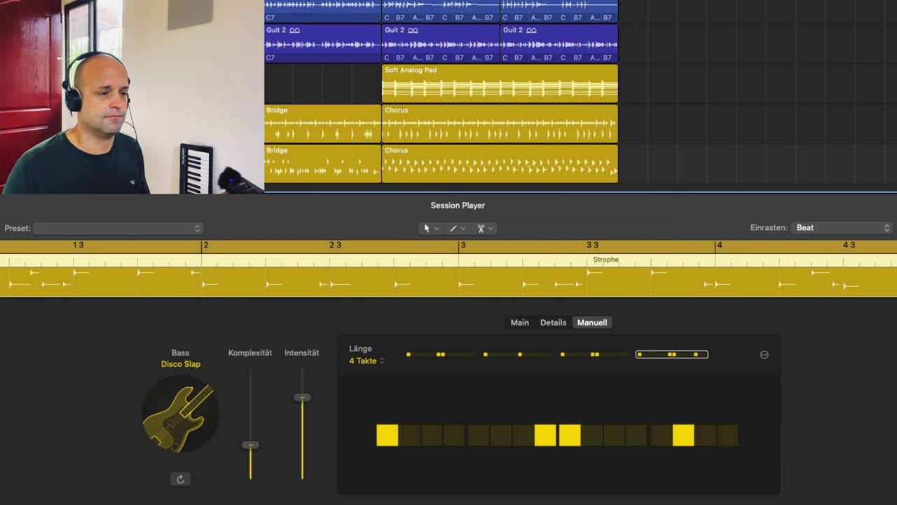
- Set the Strophe bass Melodie option to Nur Grundton
click(523, 324)
click(412, 406)
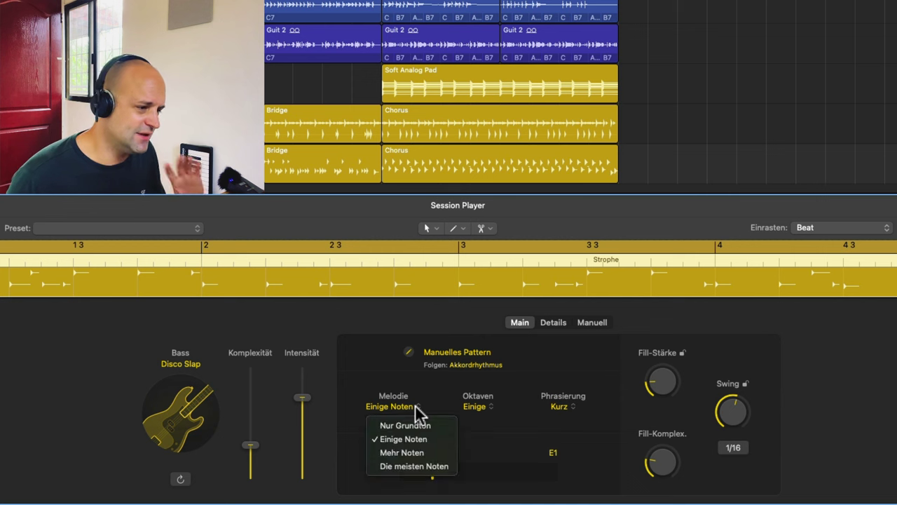
click(424, 425)
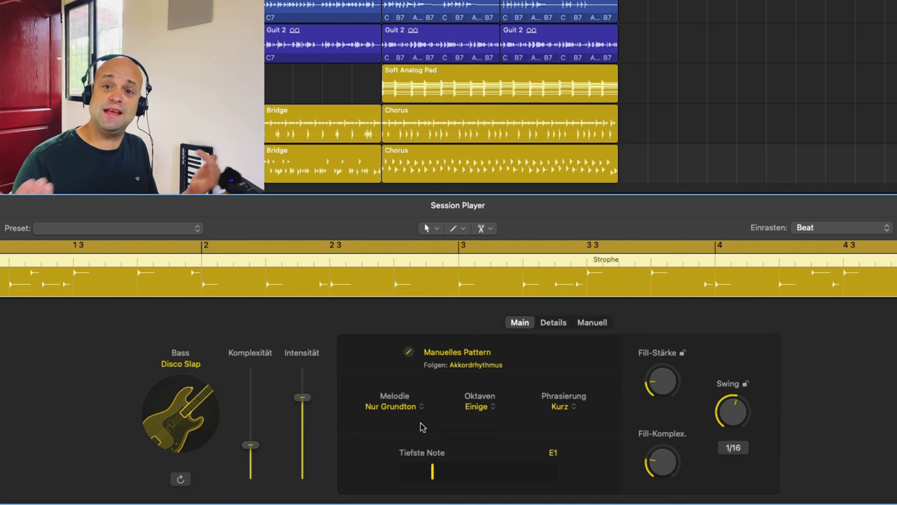
- Set the Strophe bass Oktaven option to Ohne and its Phrasierung to Mittel
click(495, 410)
click(494, 426)
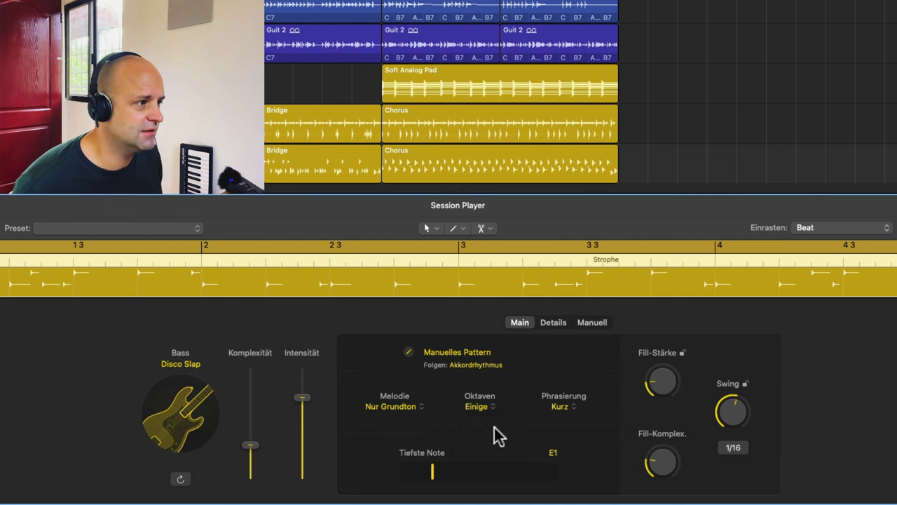
click(571, 407)
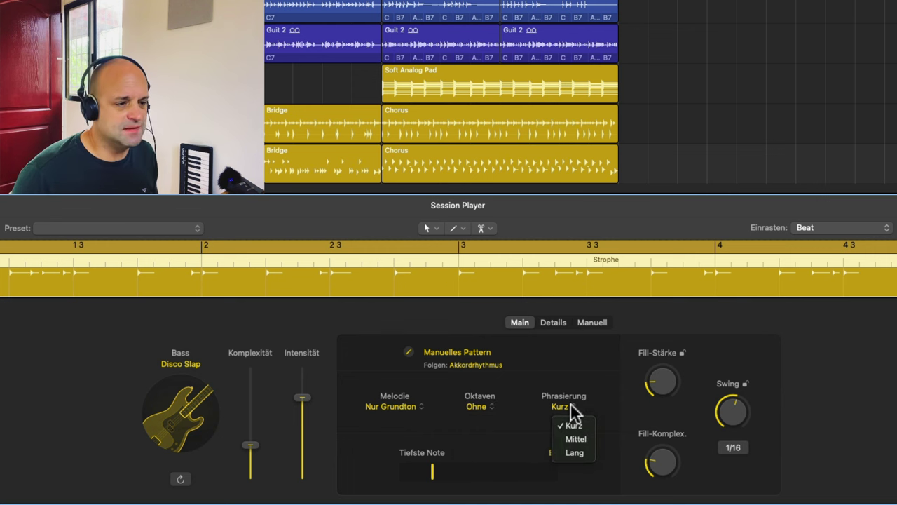
click(584, 440)
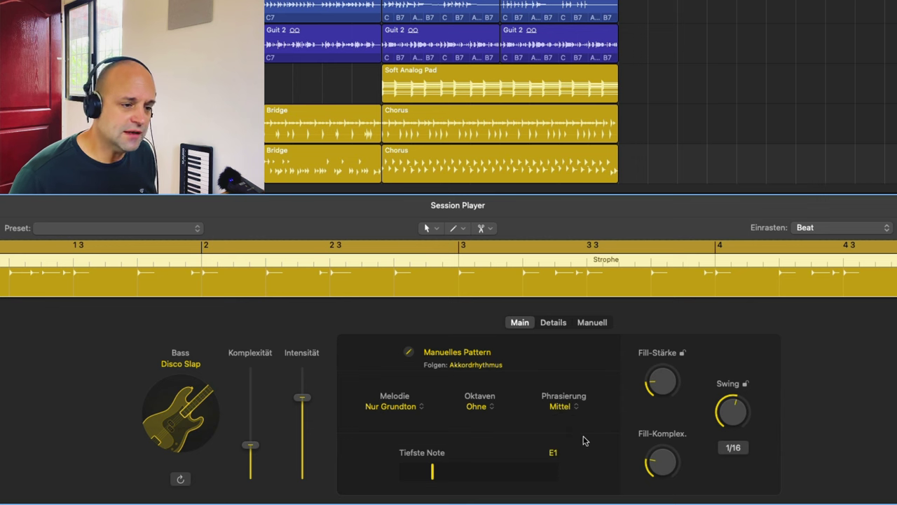
- Turn Fill-Stärke and Fill-Komplex. fully down for the Strophe bass and set its Phrasierung to Kurz
drag(664, 382, 681, 476)
mouse_move(687, 480)
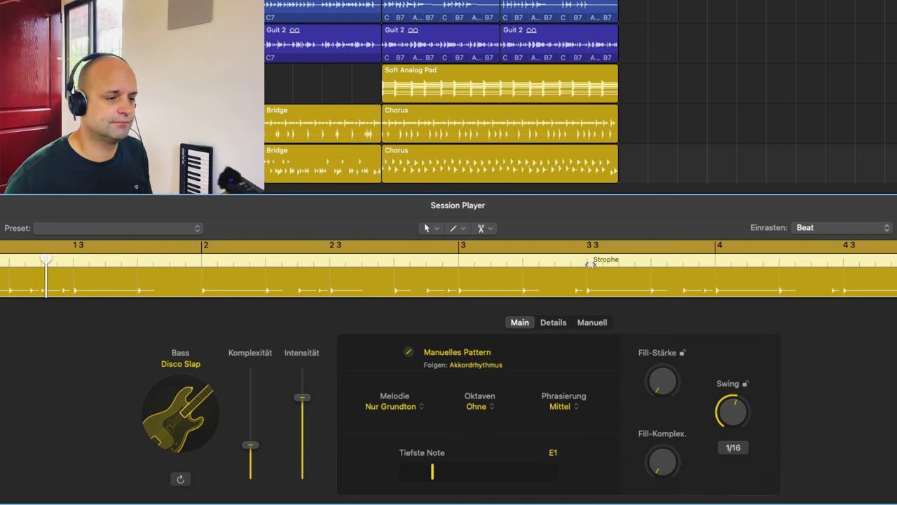
click(573, 425)
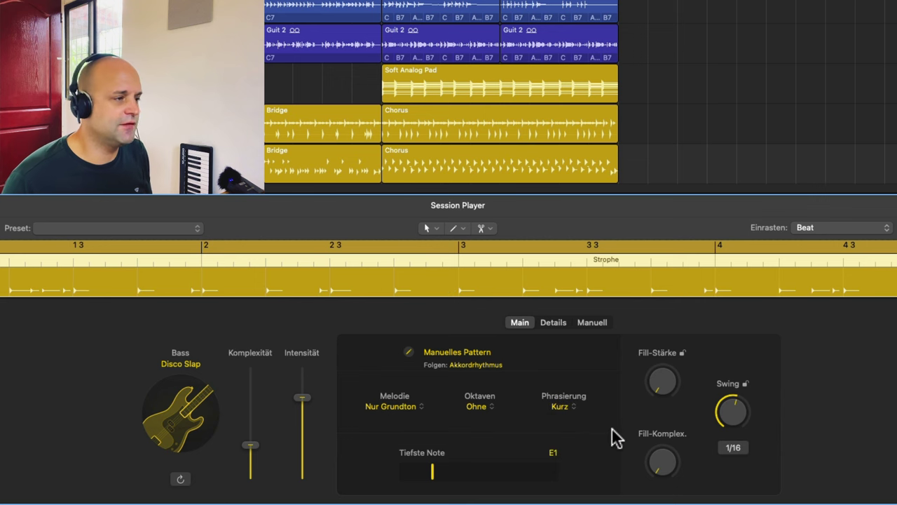
- Create a 4 Takte manual pattern for the Bridge bass, with hits on steps 1, 8 and 9 in bar 1 and steps 1 and 9 in bar 2
click(295, 156)
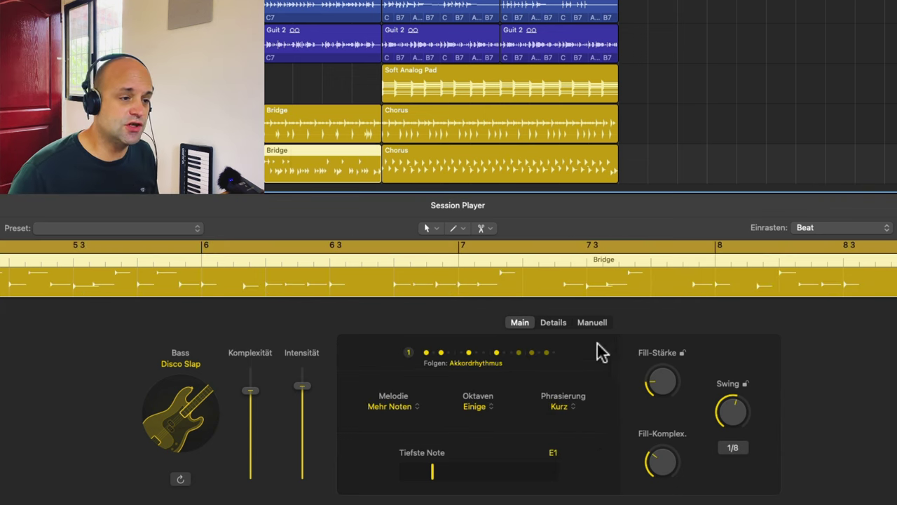
click(592, 324)
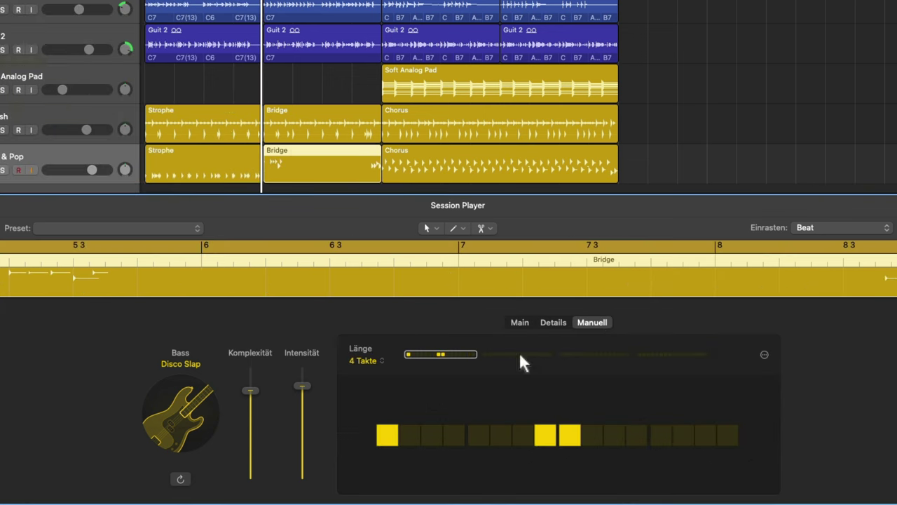
click(518, 354)
click(388, 435)
click(570, 438)
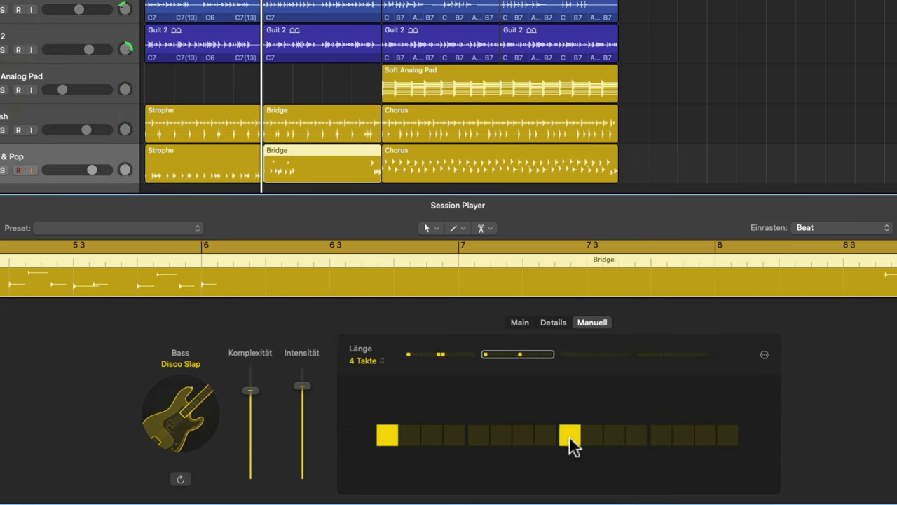
- Fill bar 3 of the Bridge bass pattern with hits on steps 1, 8 and 9 and bar 4 with steps 1, 8, 9, 10, 11, 13 and 15
click(570, 435)
click(545, 435)
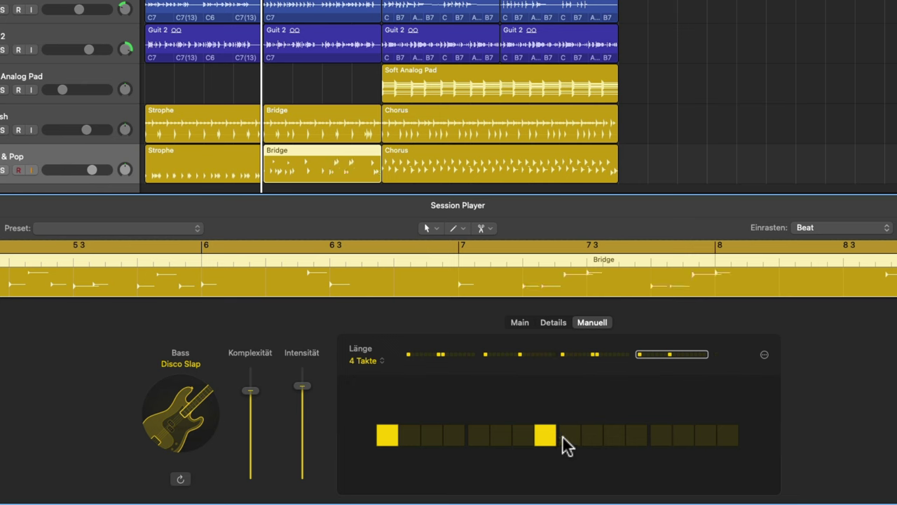
click(570, 435)
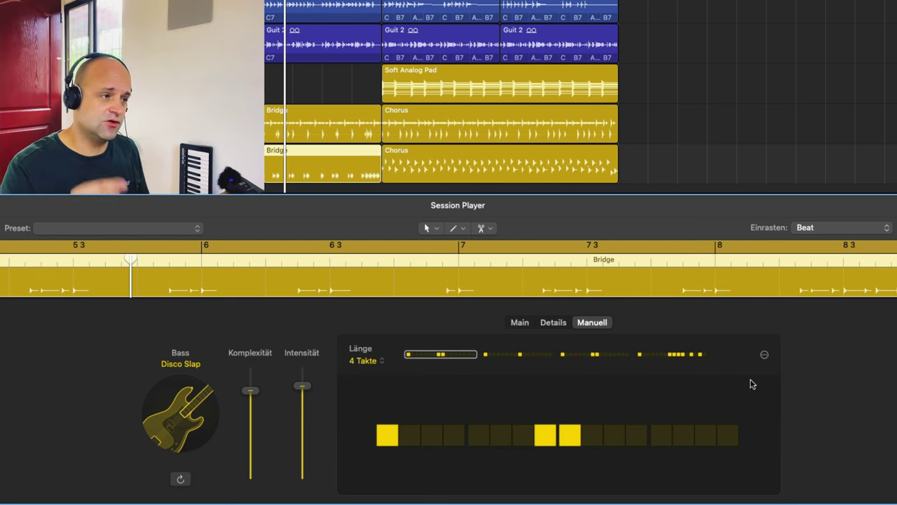
- Examine bar 4 of the Bridge bass pattern together with the region's main and detail settings
click(672, 354)
click(526, 325)
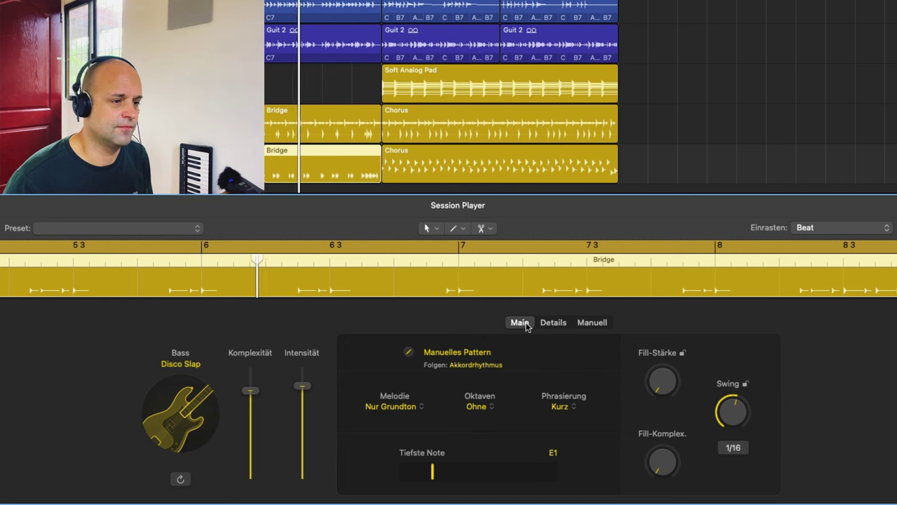
click(556, 328)
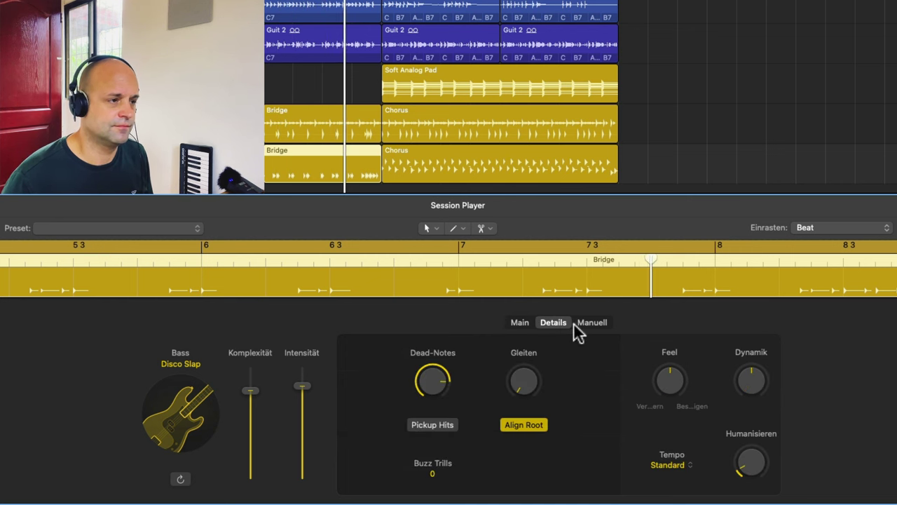
click(589, 323)
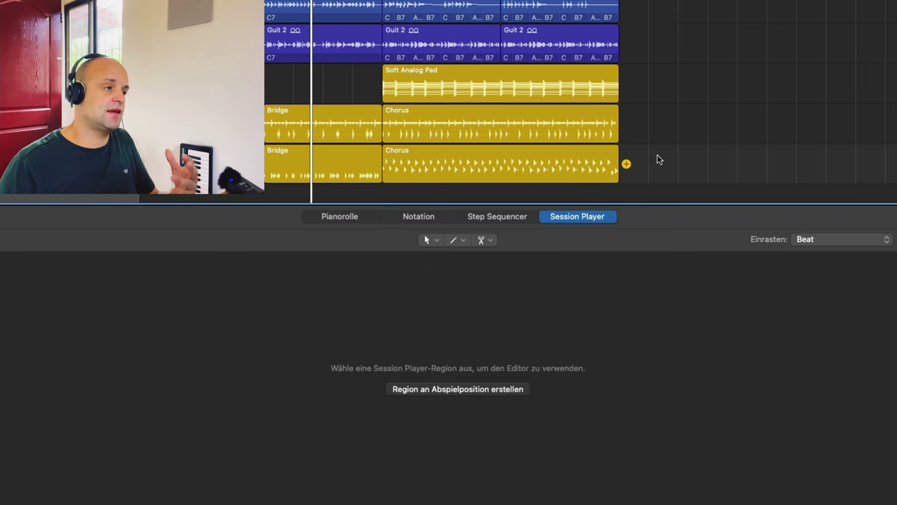
double_click(334, 166)
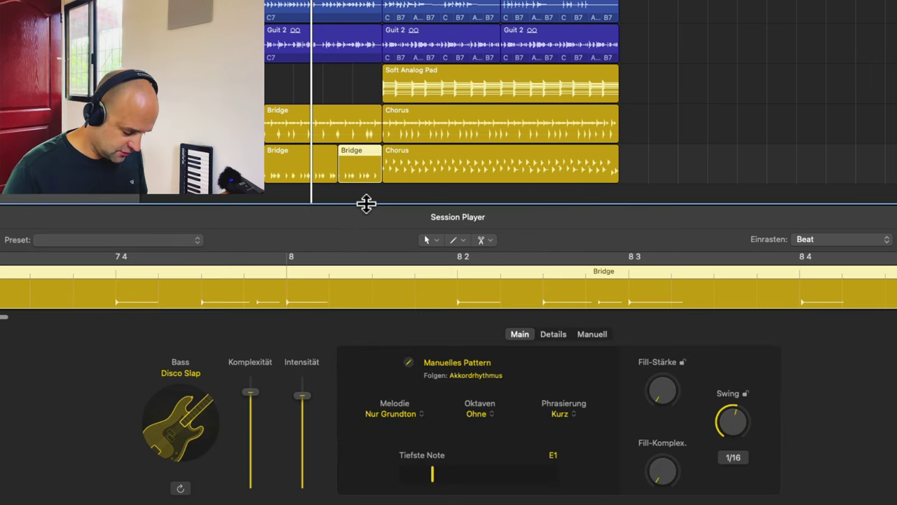
key(super+z)
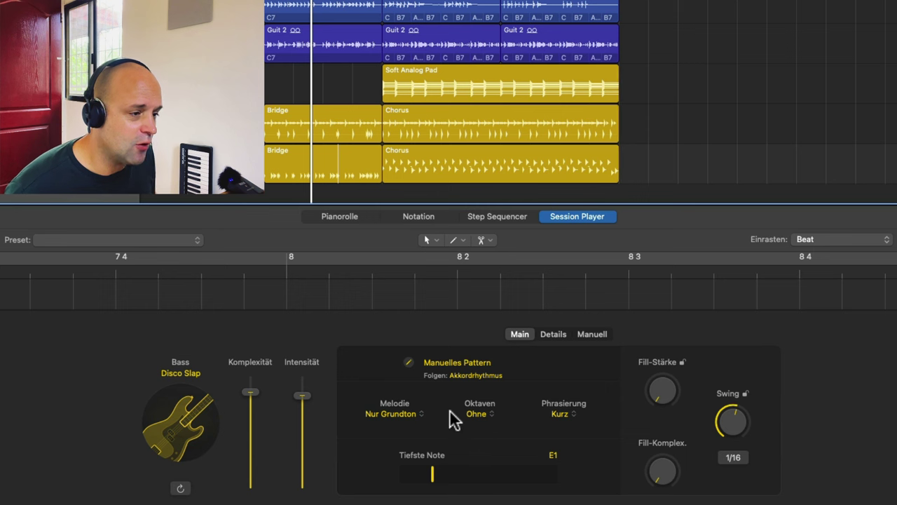
click(418, 411)
click(415, 444)
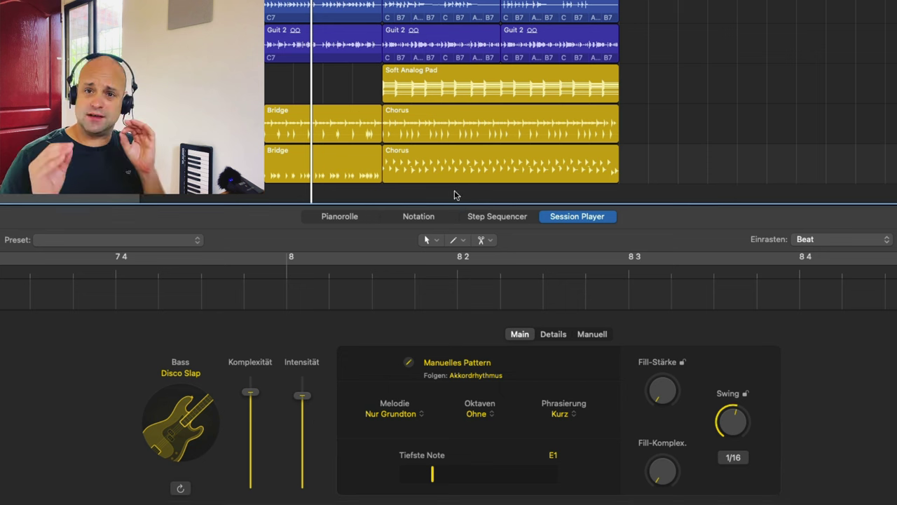
- Assign rhythm pattern 1 to the Chorus bass region and set its Phrasierung to Mittel
click(440, 160)
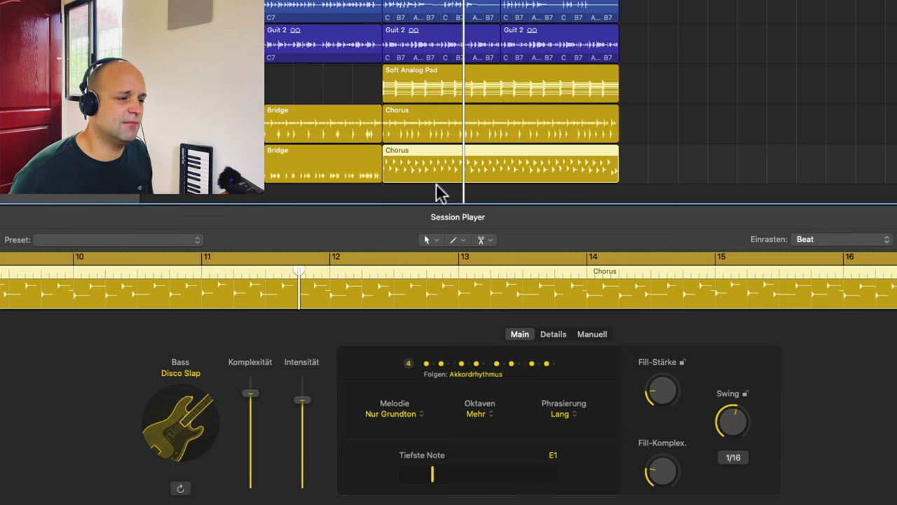
click(510, 365)
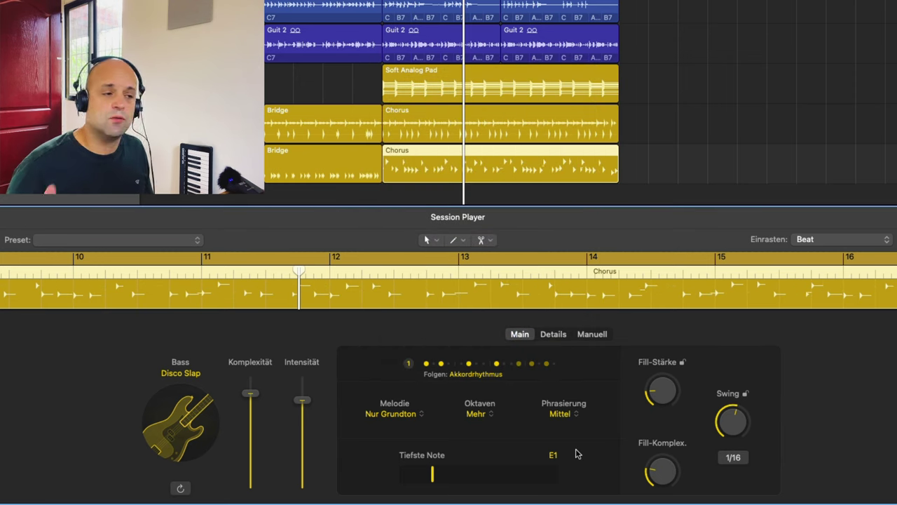
click(447, 370)
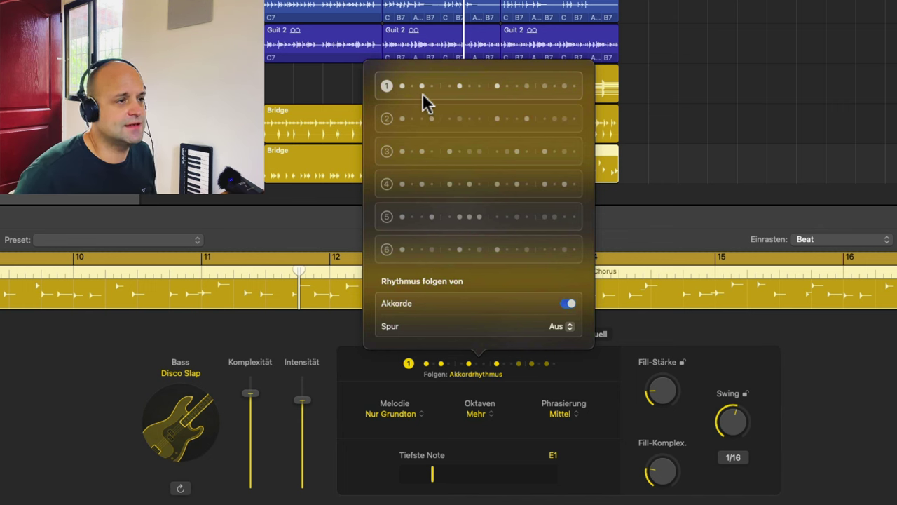
click(373, 382)
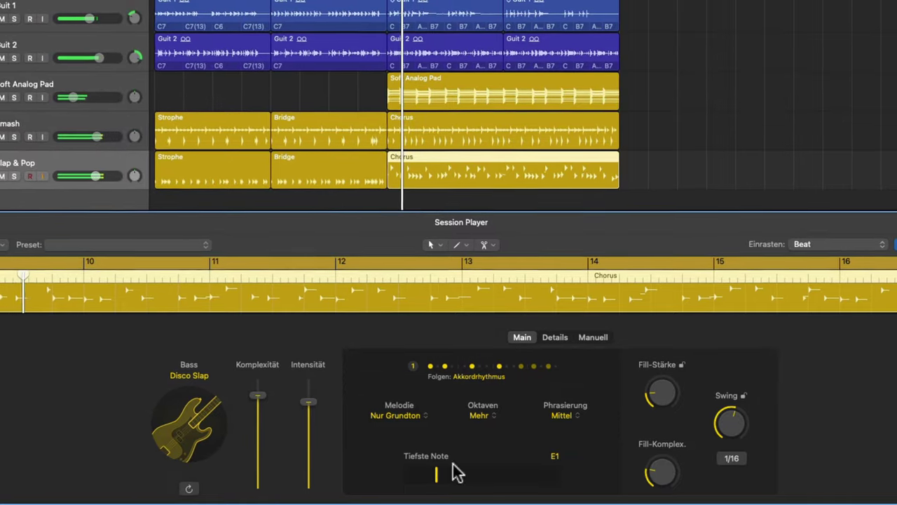
- Select the Smash drum track with its Chorus region
click(21, 150)
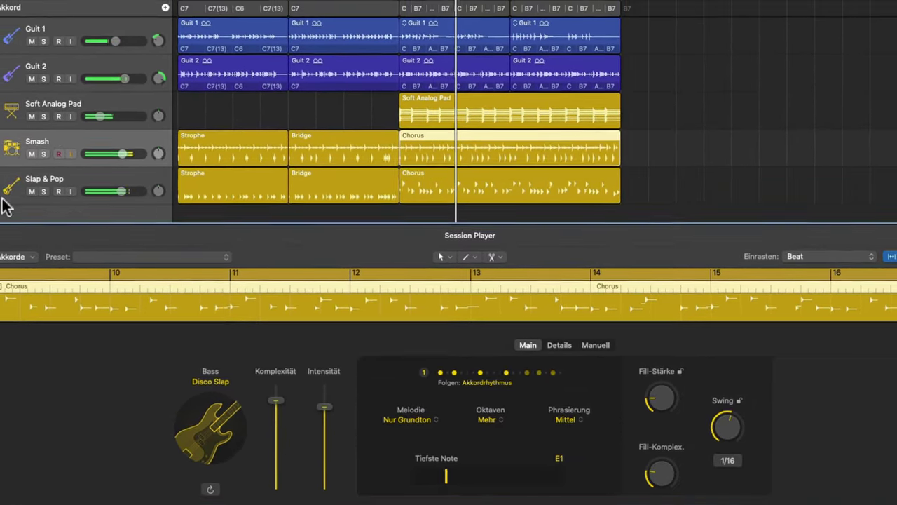